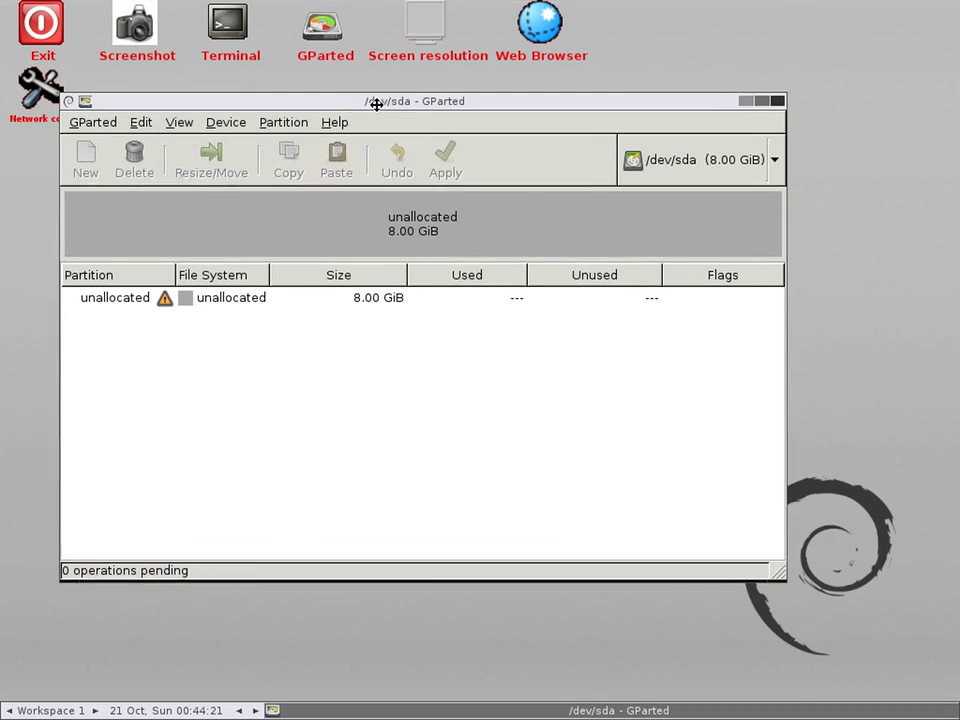
Step: Try to create a new partition in the unallocated space of /dev/sda
click(217, 303)
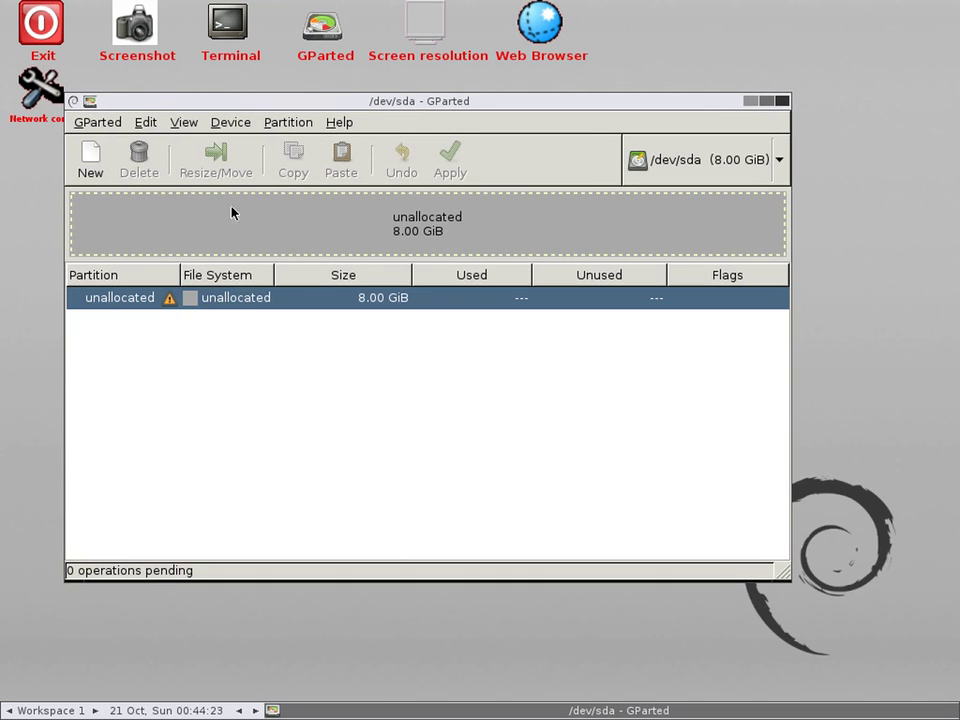
right_click(207, 298)
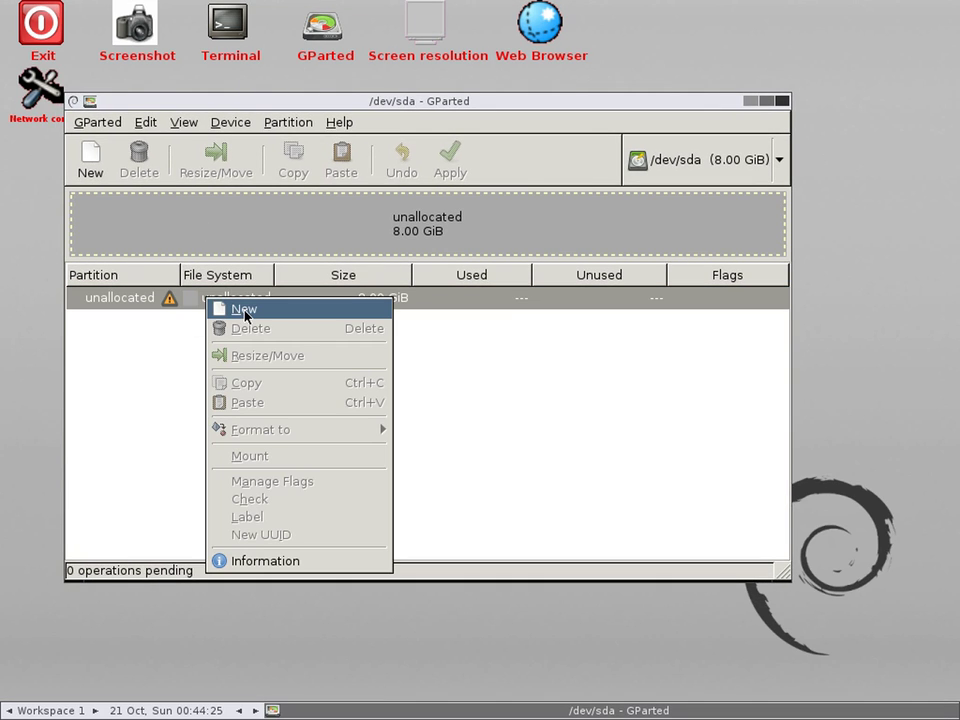
click(245, 312)
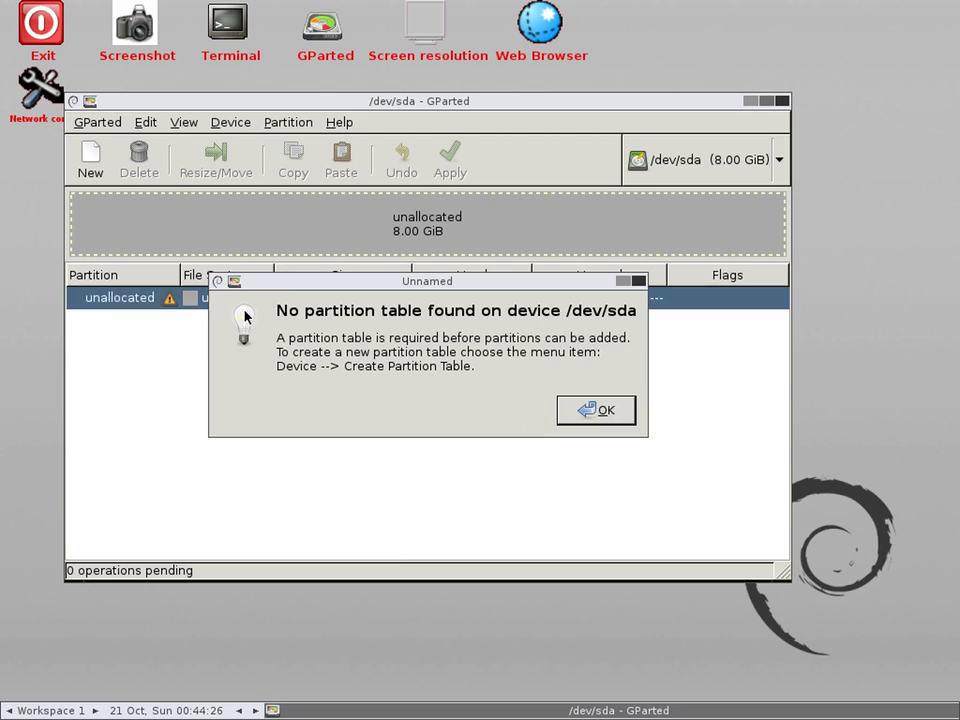
click(590, 411)
Step: Create a new partition table of type gpt on /dev/sda
click(268, 124)
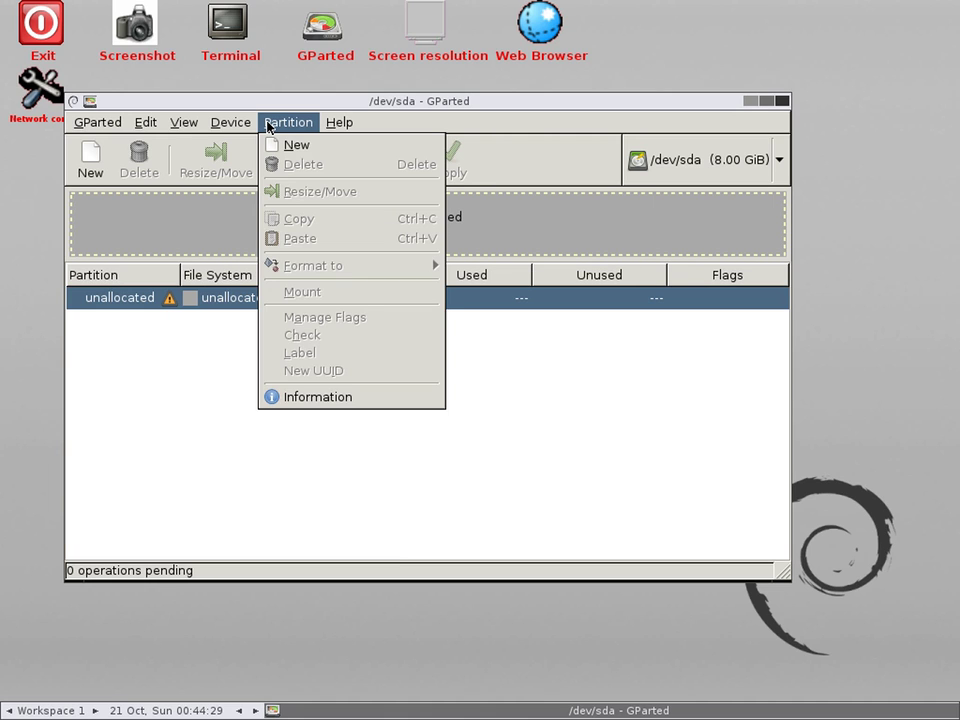
mouse_move(231, 122)
click(233, 146)
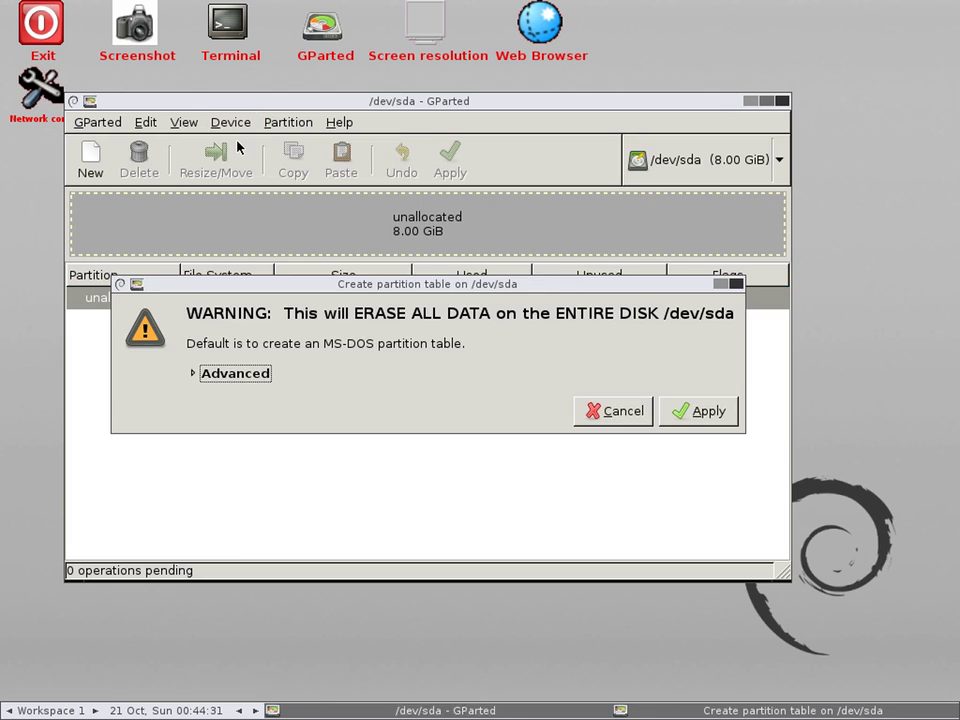
click(194, 373)
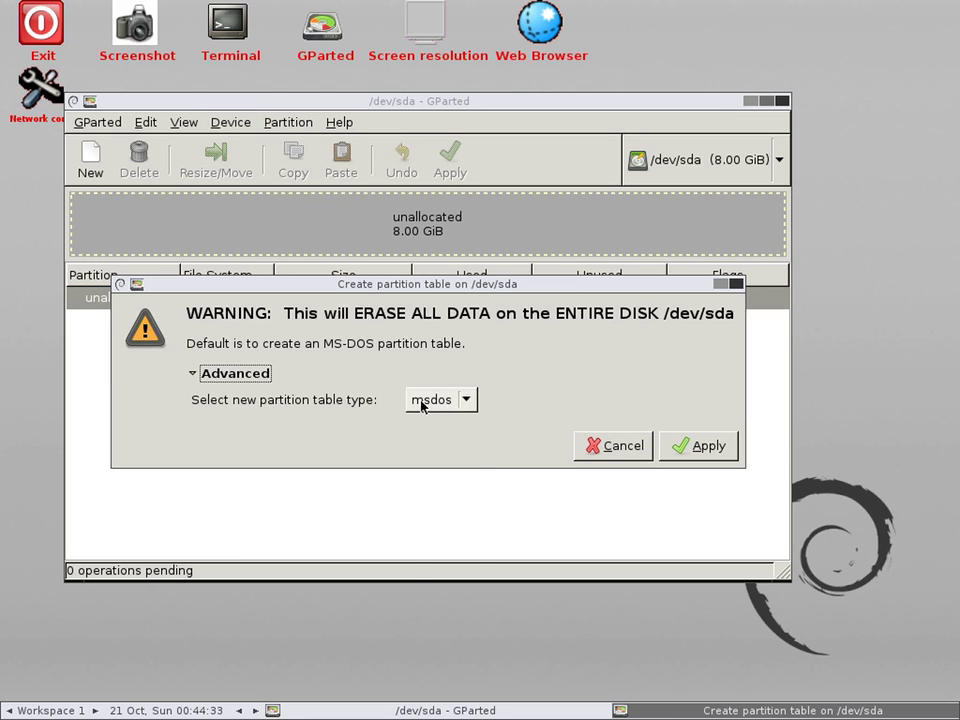
click(458, 402)
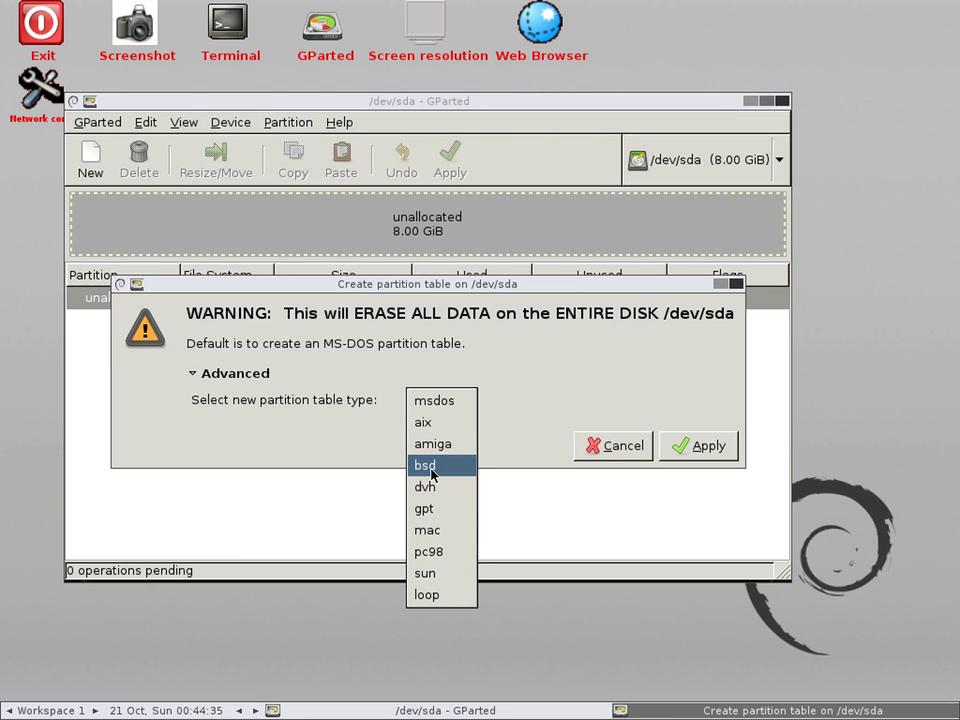
click(452, 510)
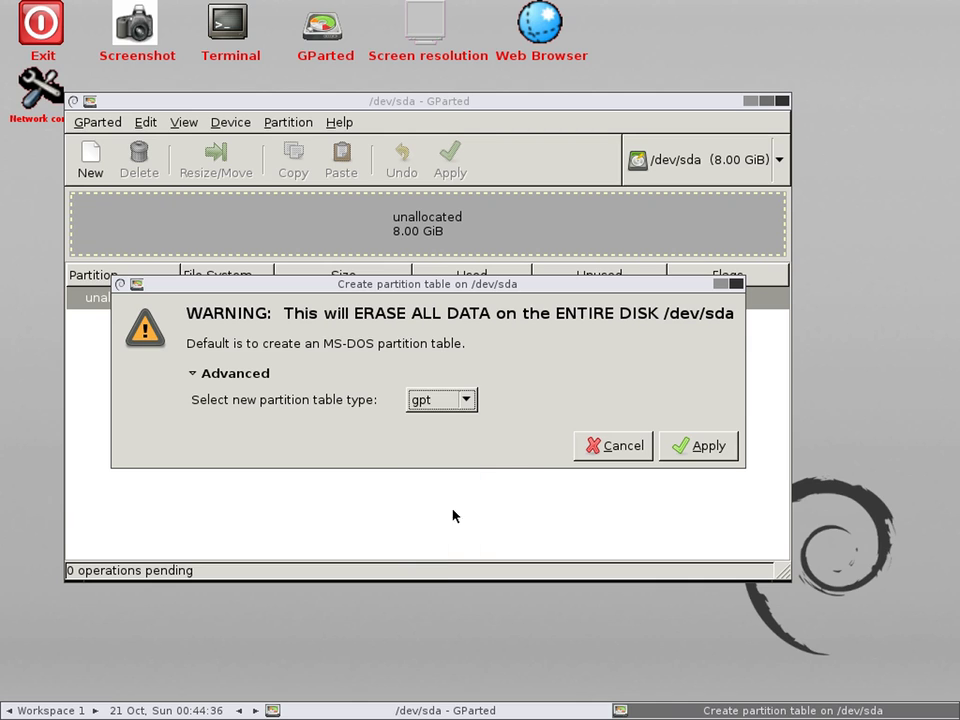
click(680, 452)
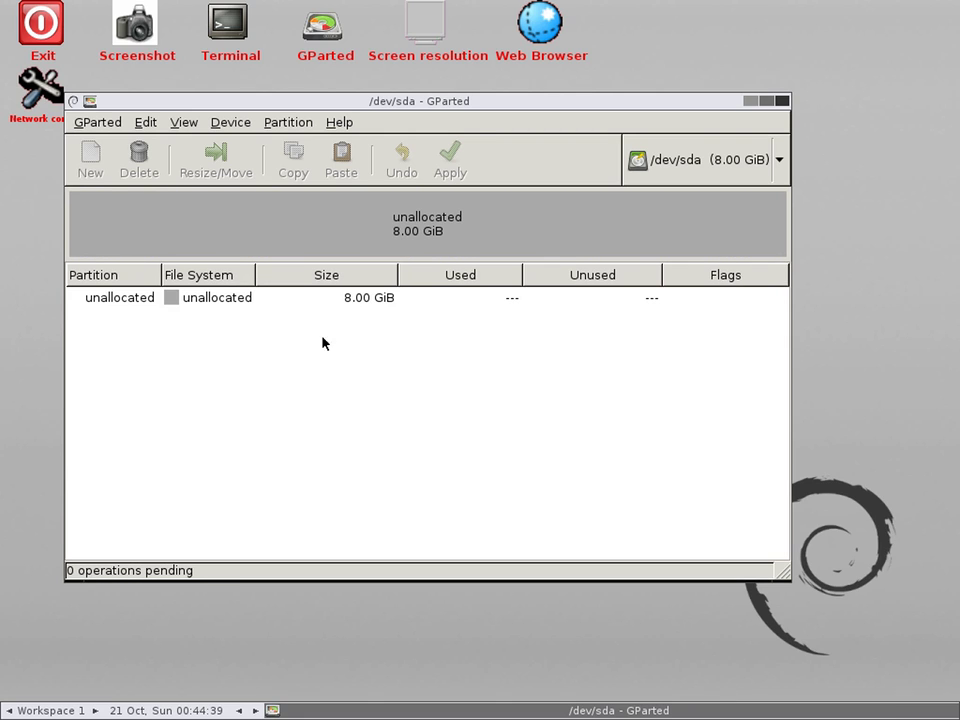
Step: Add a 1 MiB unformatted primary partition labelled grubbios at the start of the unallocated space
right_click(213, 307)
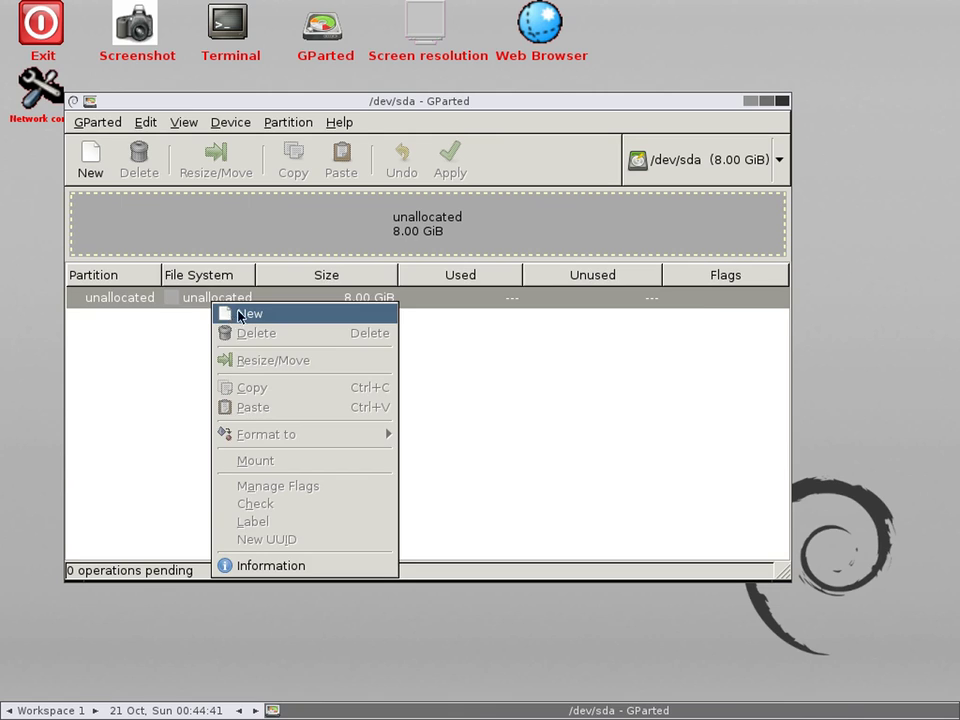
click(236, 313)
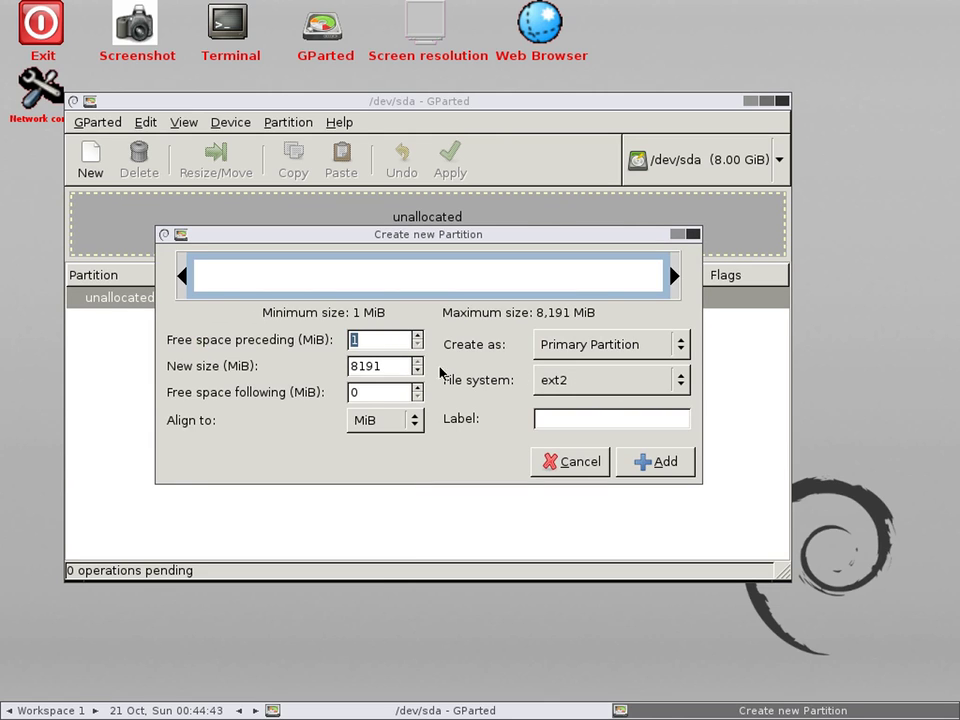
click(565, 389)
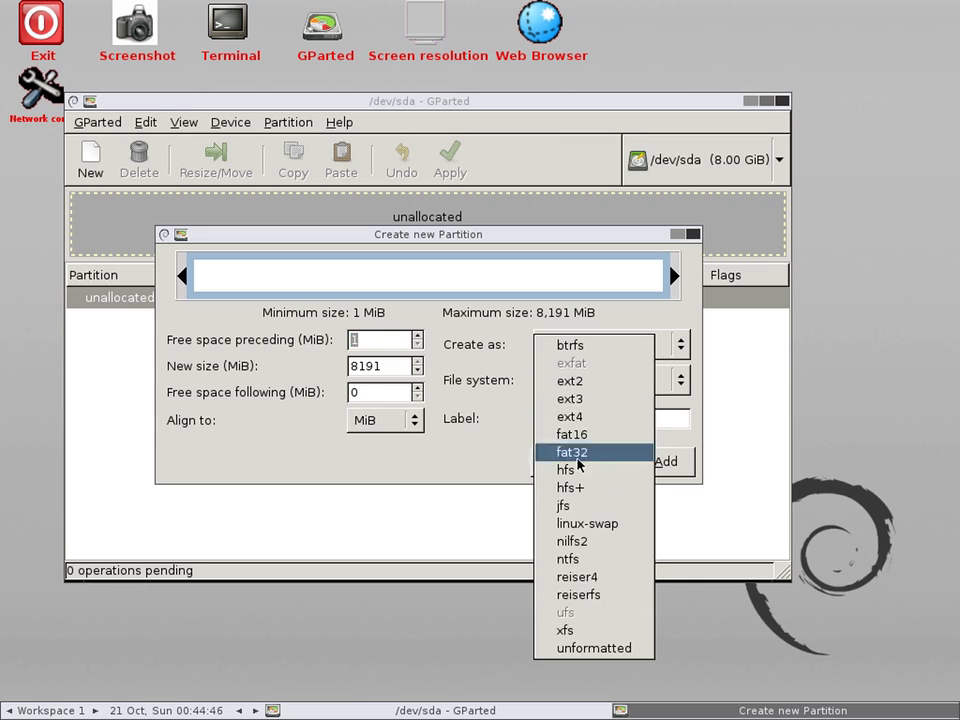
click(580, 647)
double_click(366, 367)
text(1)
key(Tab)
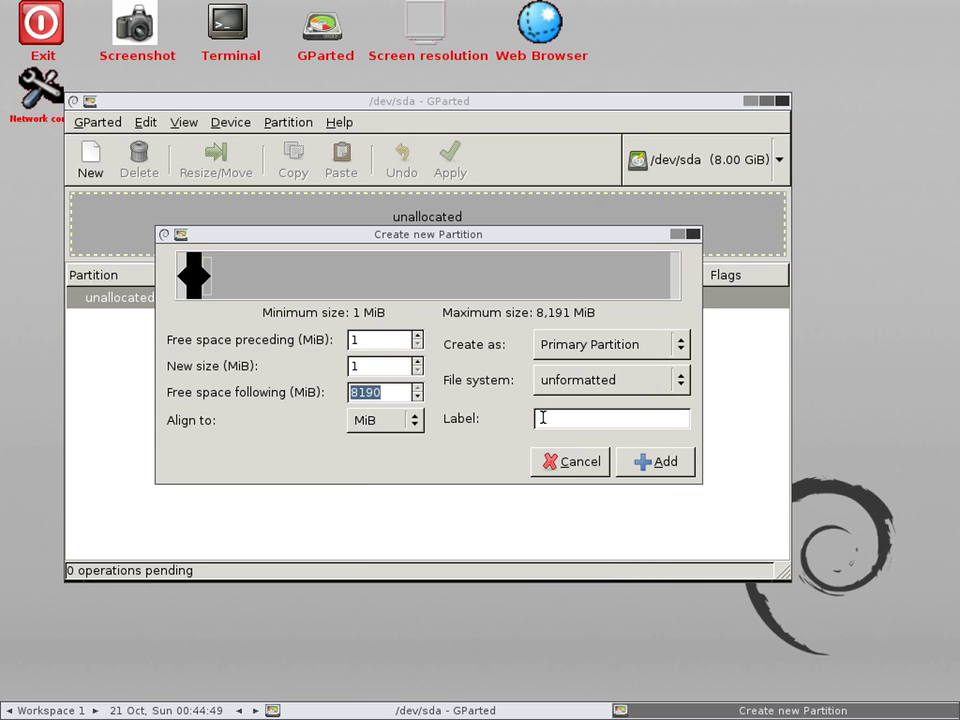
click(591, 420)
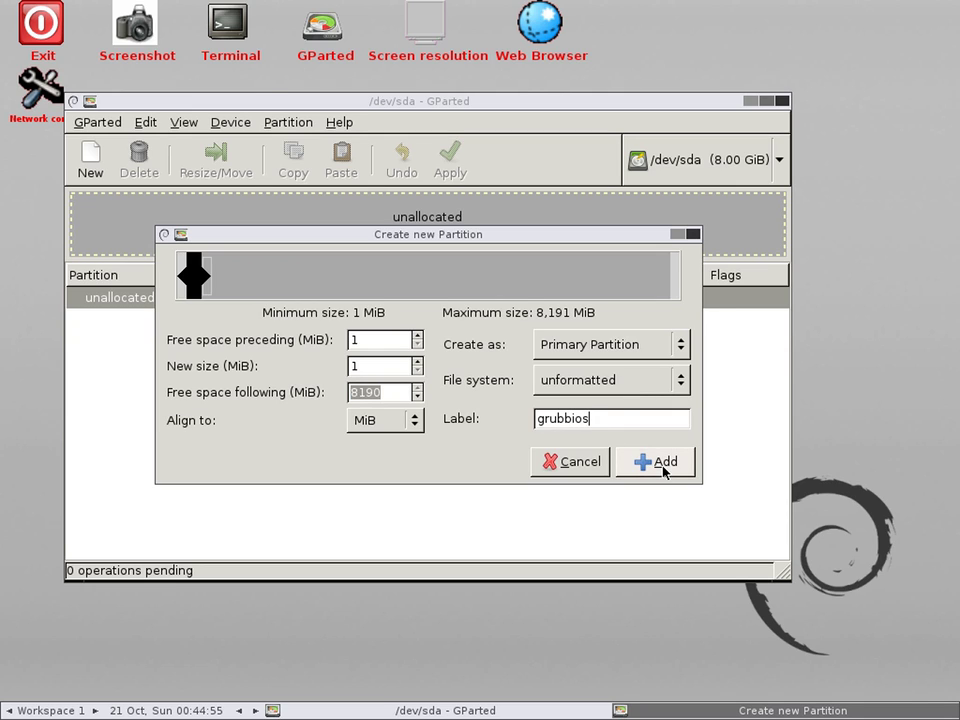
click(663, 465)
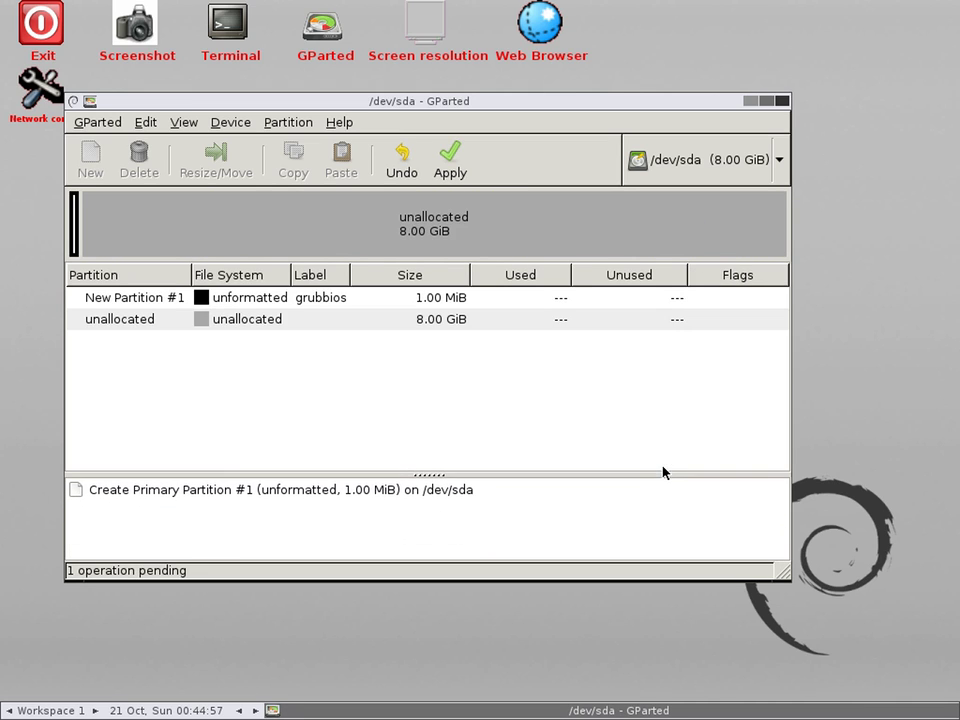
Step: Start a new primary partition in the remaining unallocated space and choose ext4 as its file system
click(228, 322)
right_click(229, 323)
click(256, 331)
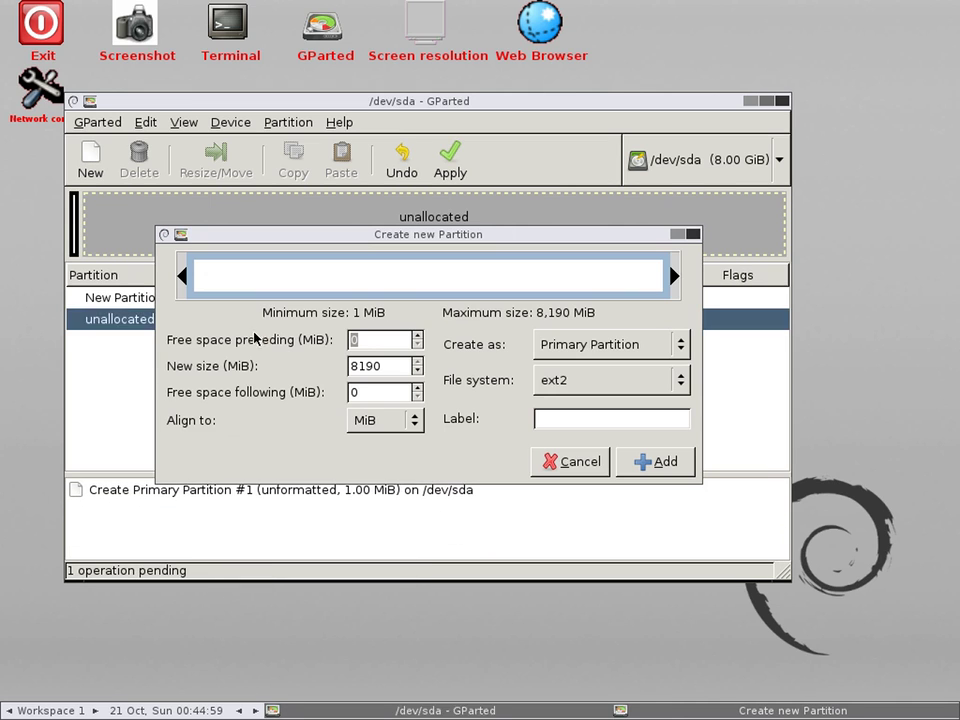
click(580, 382)
click(585, 417)
Step: Leave 2048 MiB of free space following the ext4 partition, label it ext4test, and add it
drag(392, 366, 324, 366)
click(371, 393)
double_click(370, 393)
text(2048)
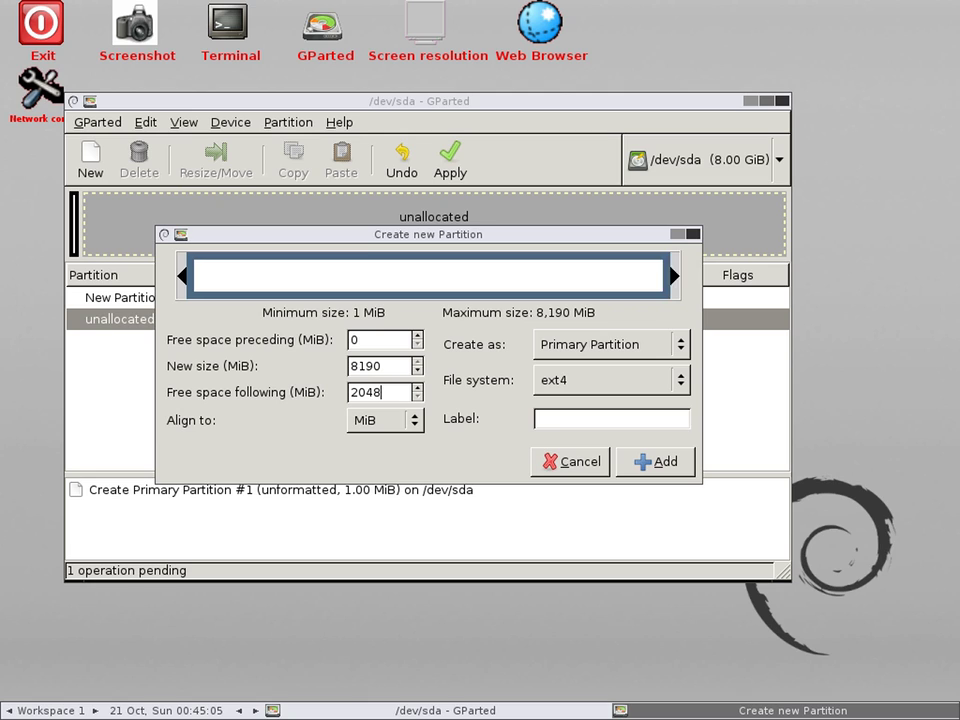
key(Tab)
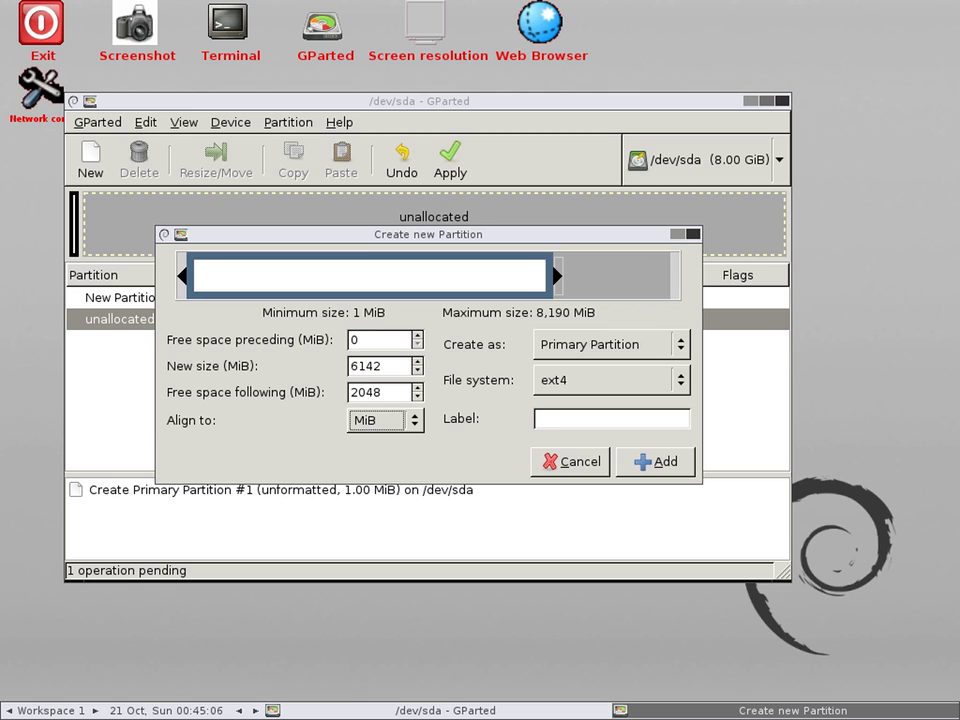
click(562, 424)
text(ext4test)
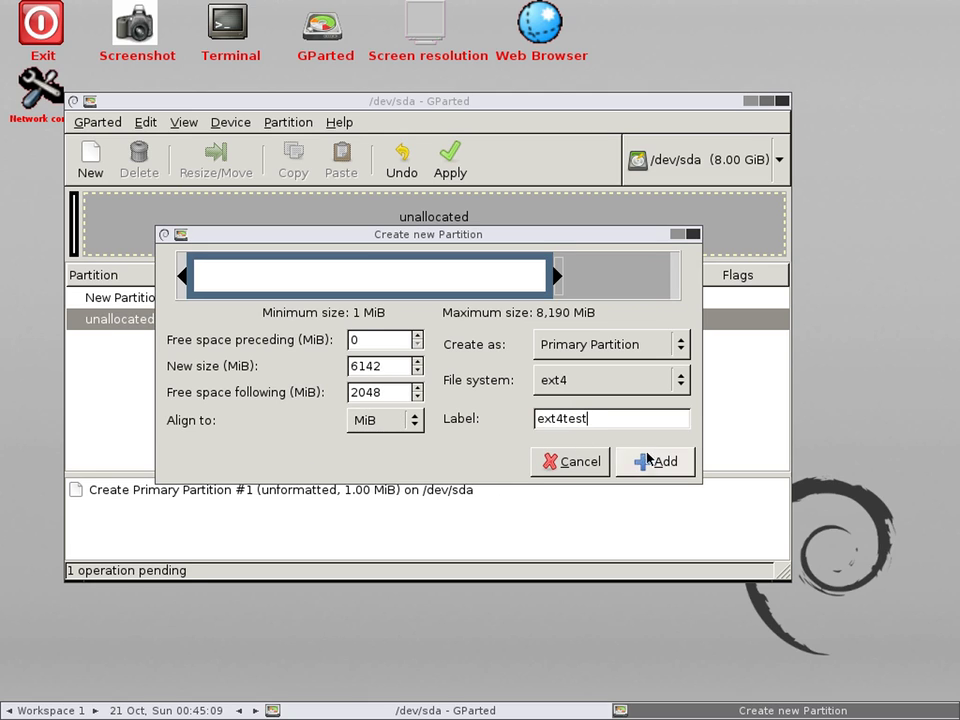
click(652, 462)
Step: Add a linux-swap primary partition labelled lswap that fills the remaining 2048 MiB of unallocated space
click(259, 339)
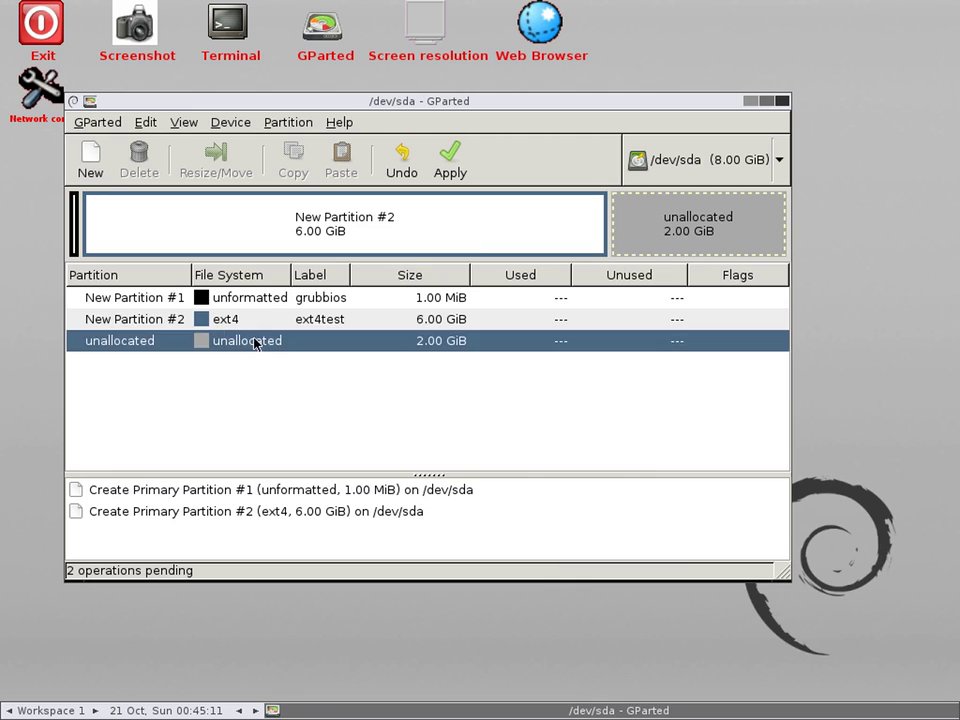
right_click(257, 341)
click(283, 351)
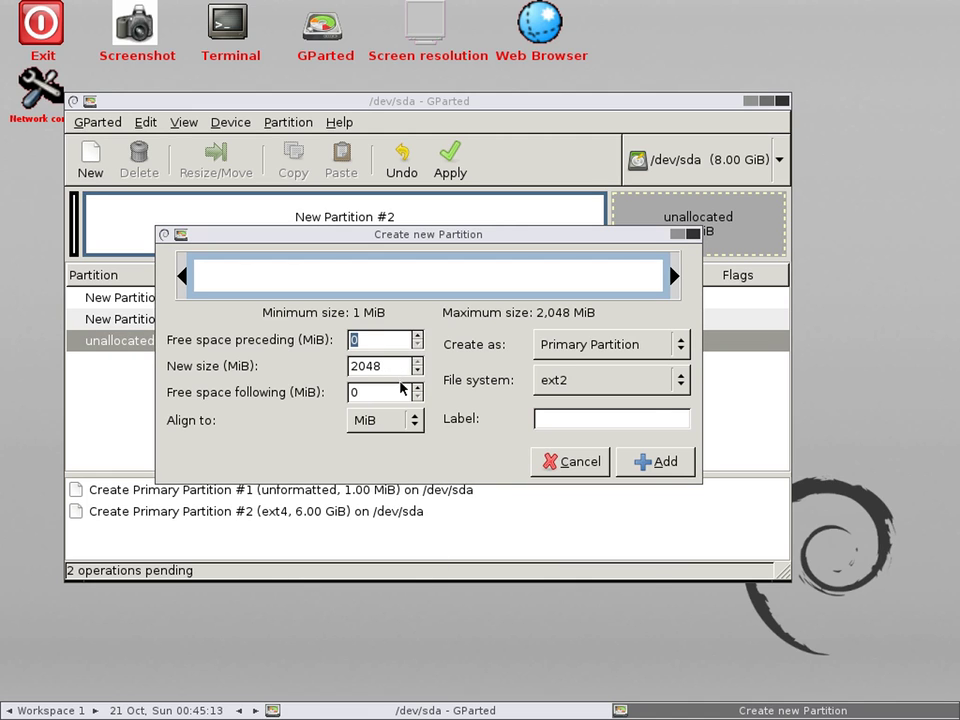
click(600, 380)
click(560, 519)
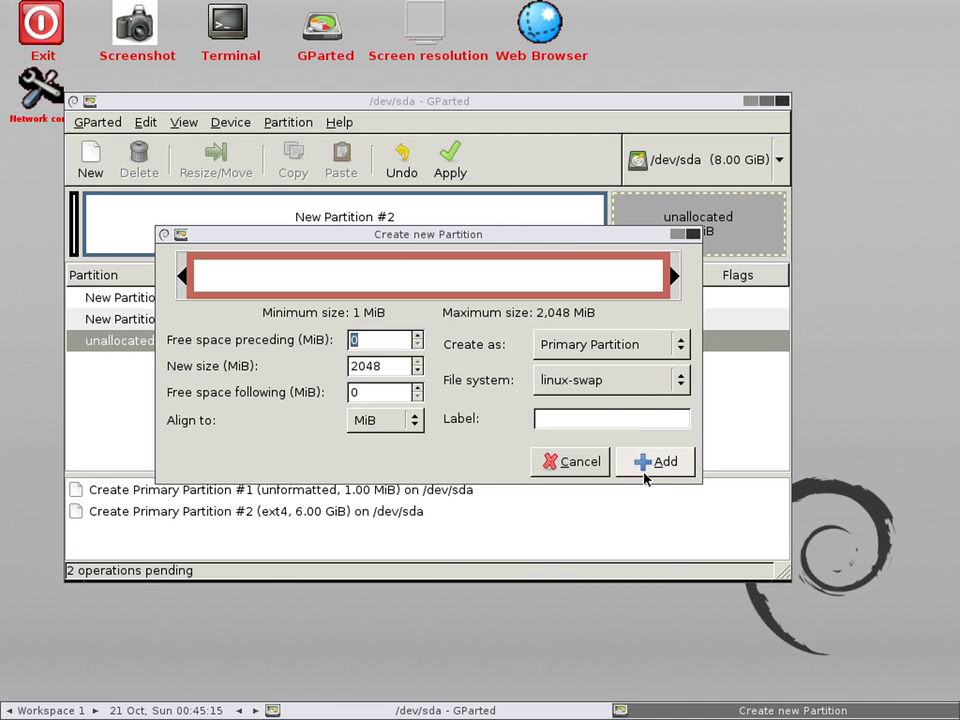
click(597, 420)
text(swap)
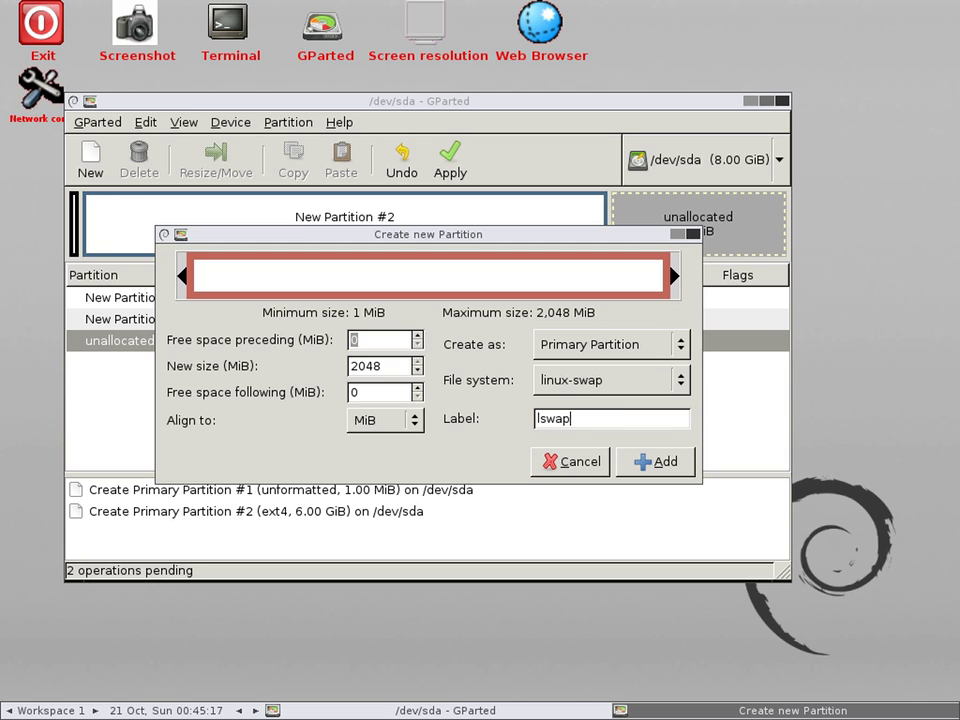
click(666, 461)
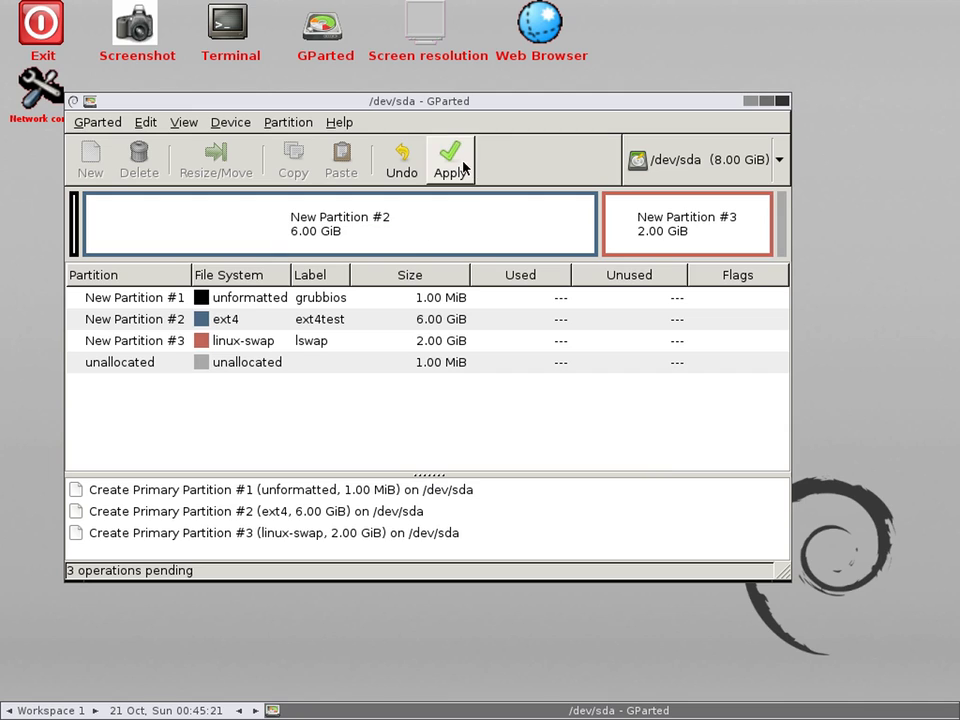
click(389, 299)
right_click(388, 300)
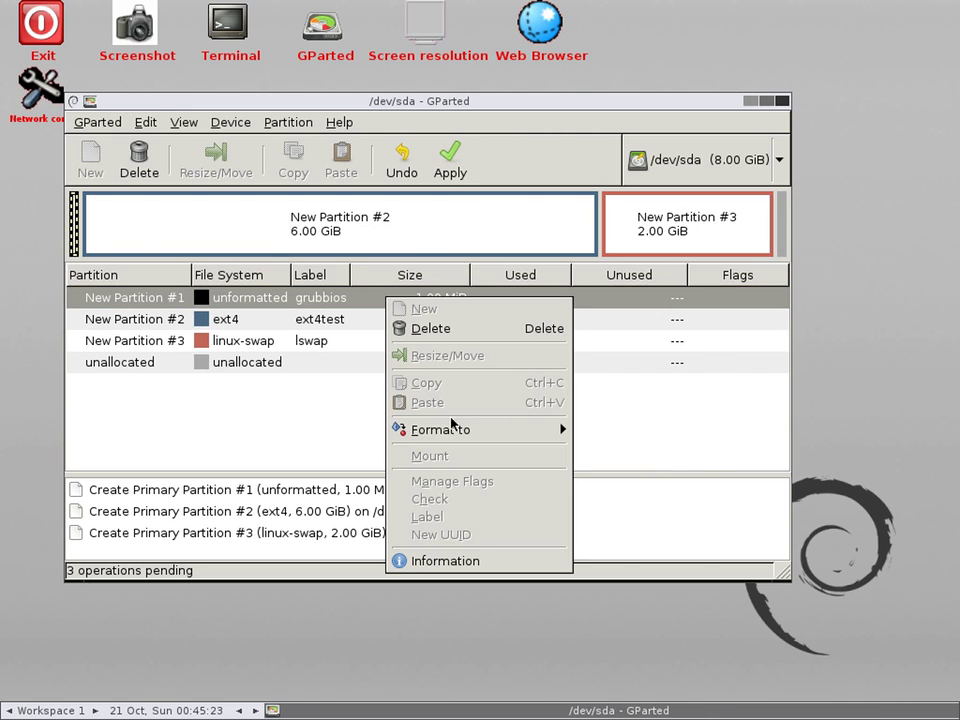
click(268, 411)
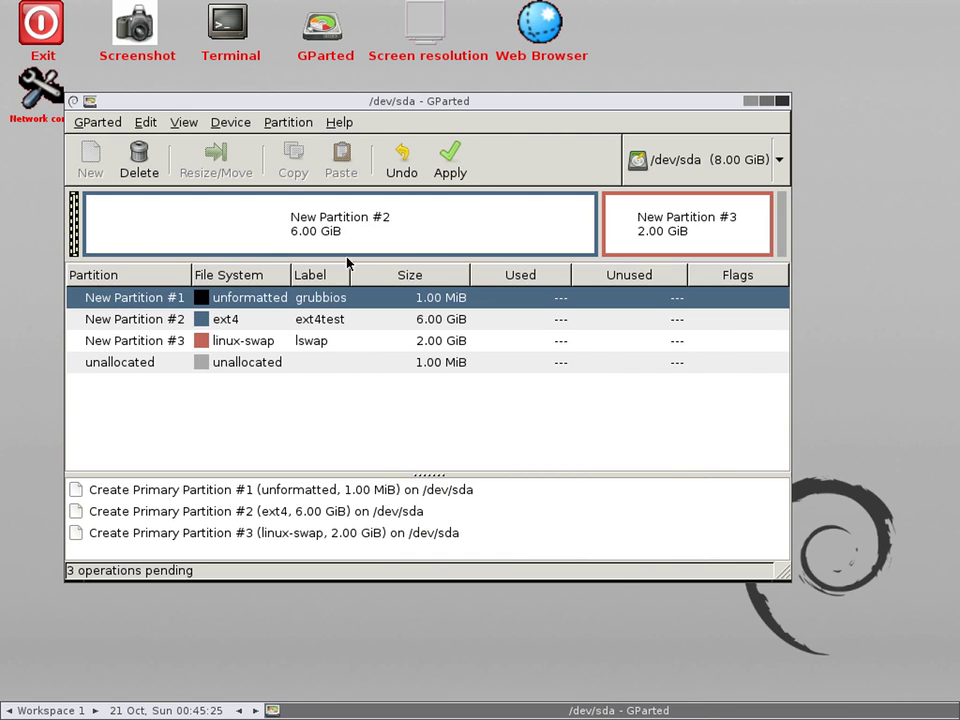
Step: Apply all pending partition operations to /dev/sda and close the progress report once they finish
click(450, 162)
click(641, 402)
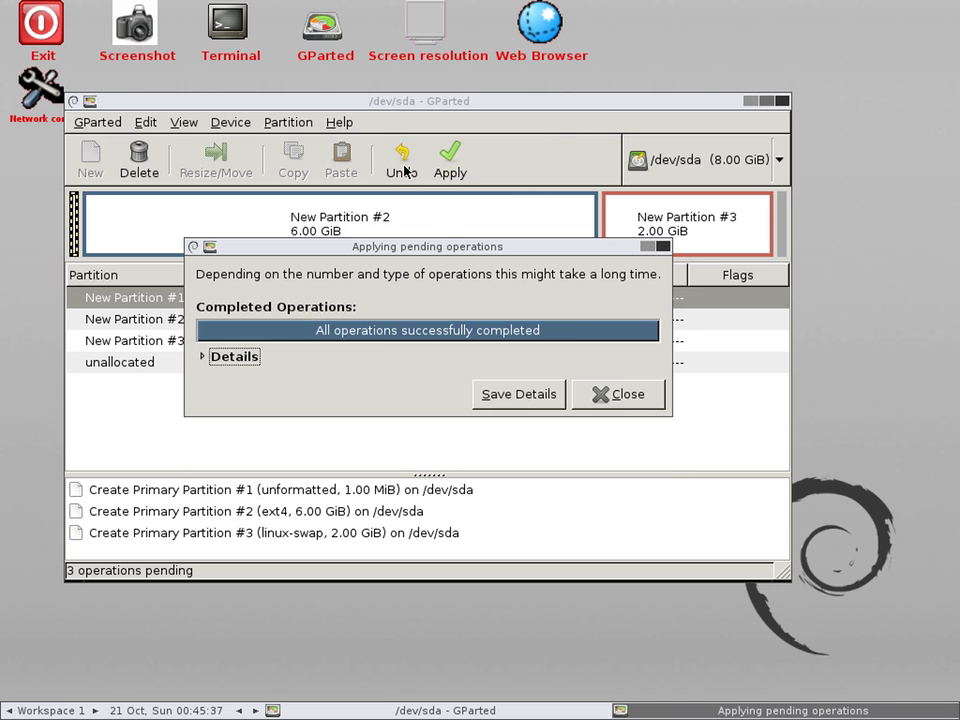
click(622, 396)
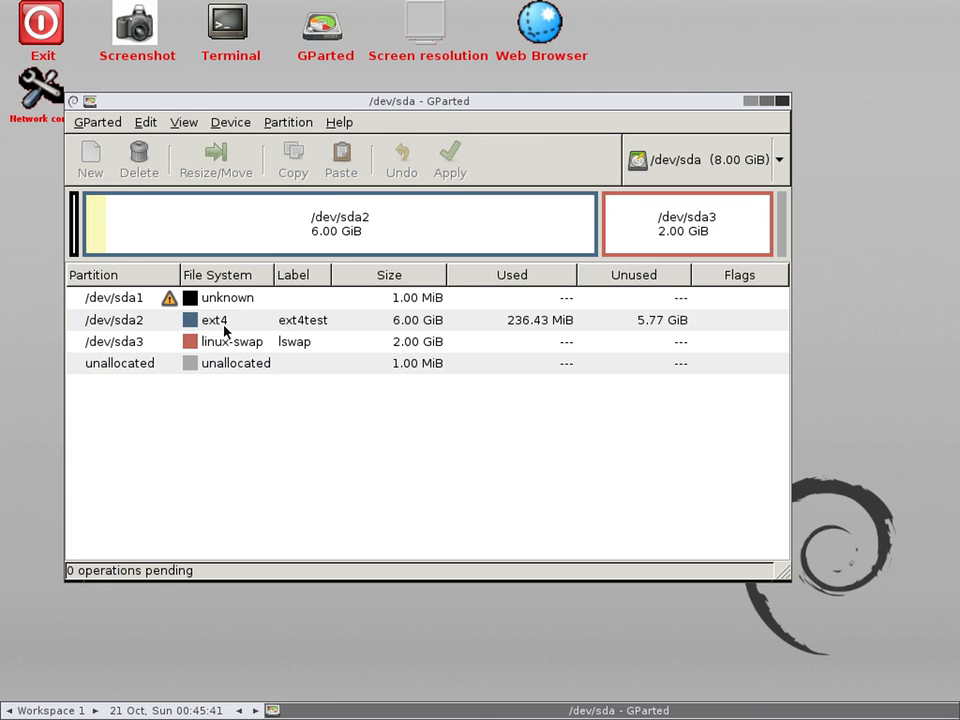
Step: Set the bios_grub flag on /dev/sda1
click(238, 300)
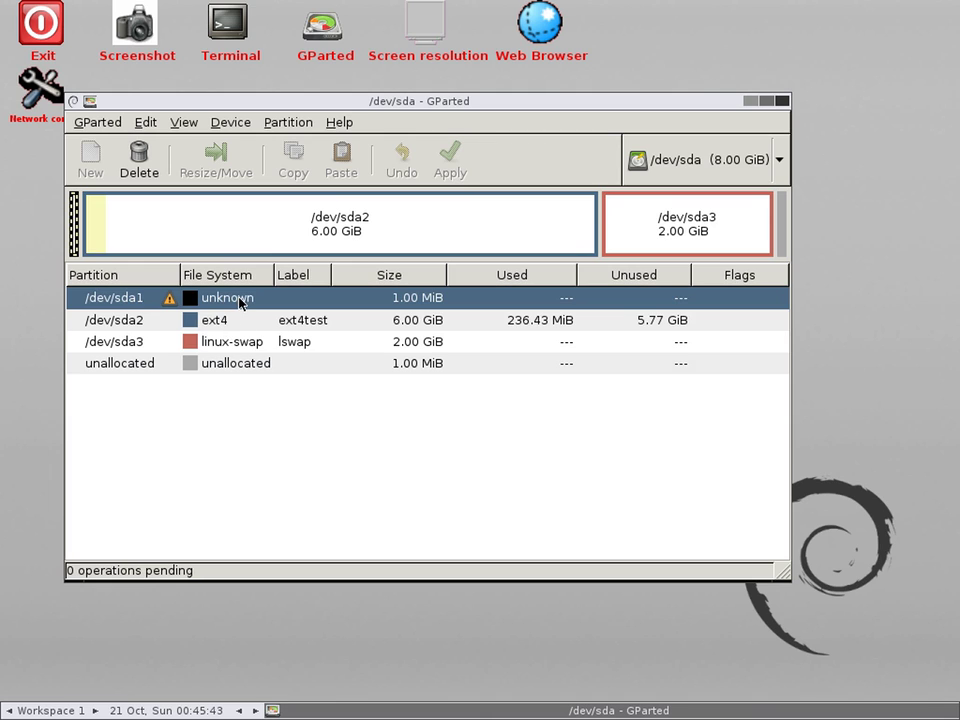
right_click(240, 302)
click(324, 482)
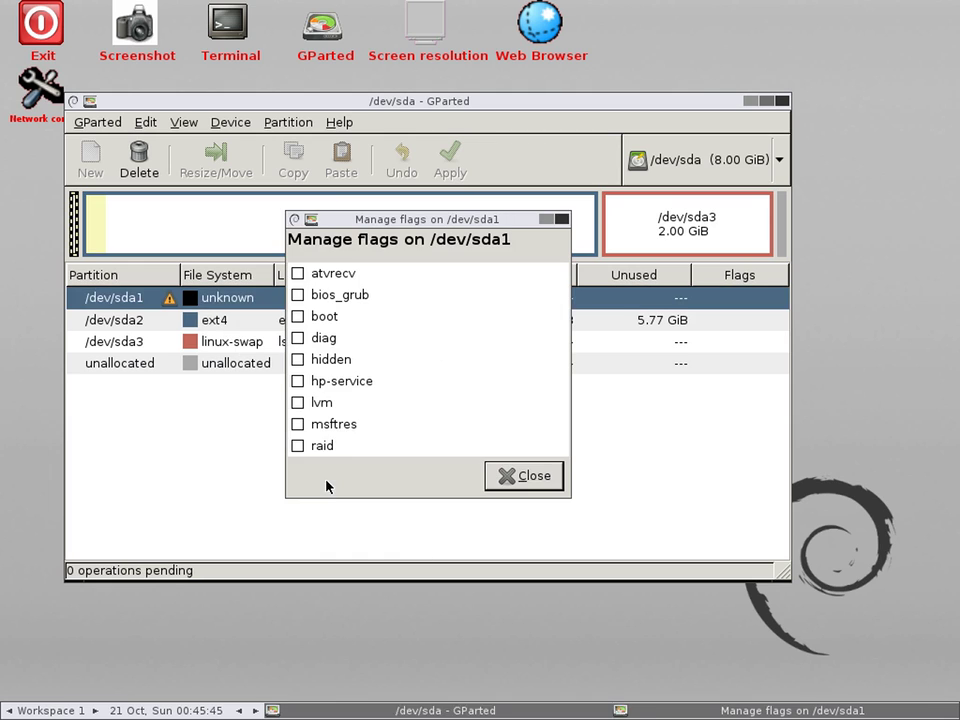
click(303, 295)
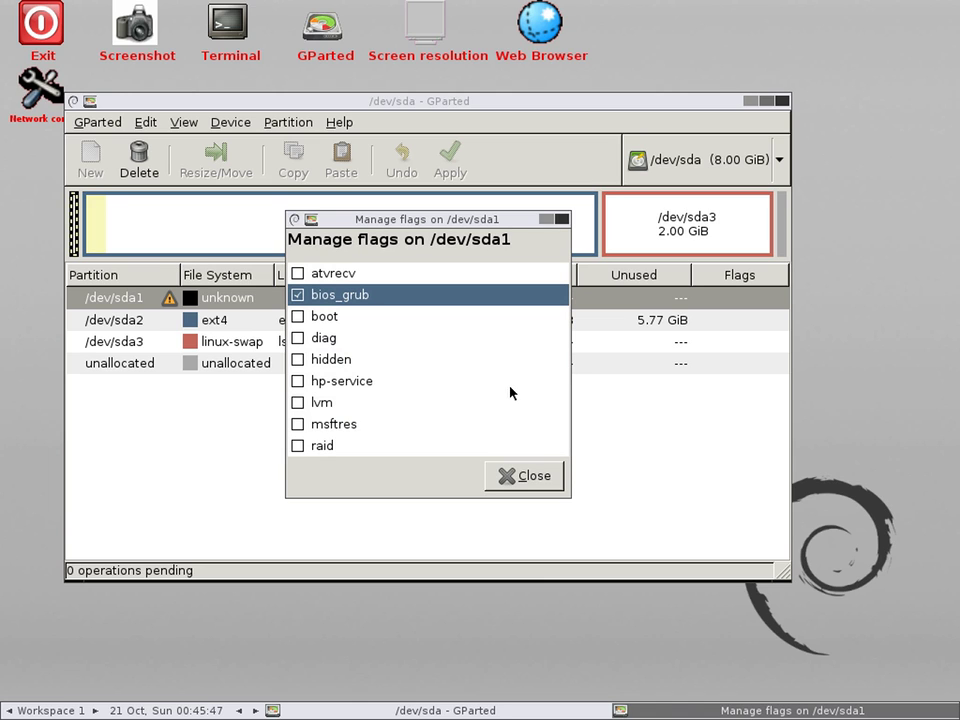
click(520, 483)
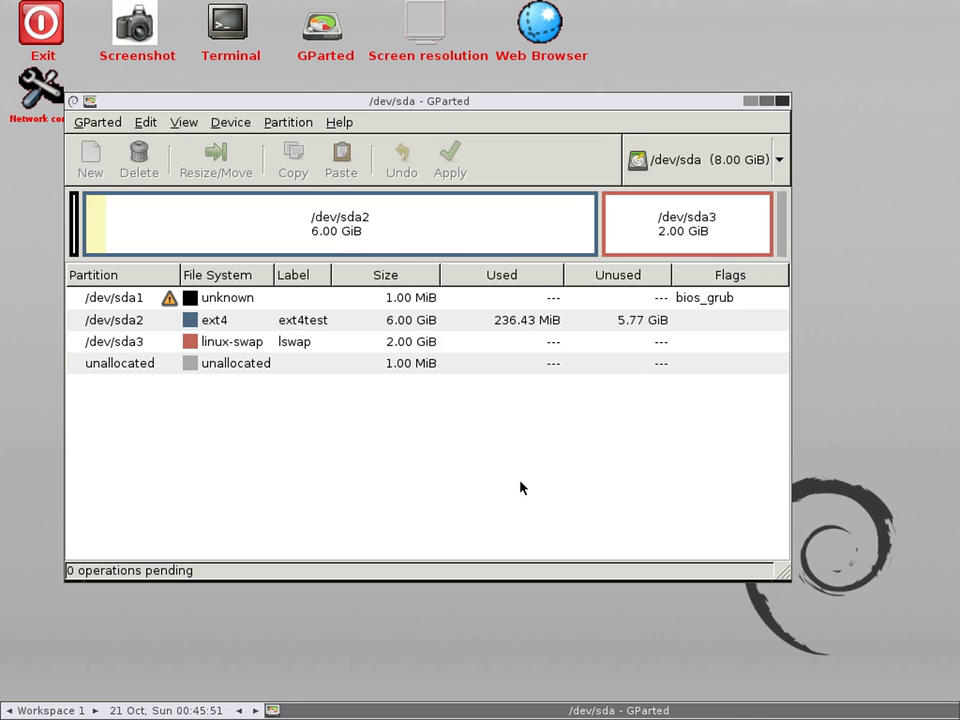
Step: Quit GParted and open a terminal window on the desktop
click(216, 297)
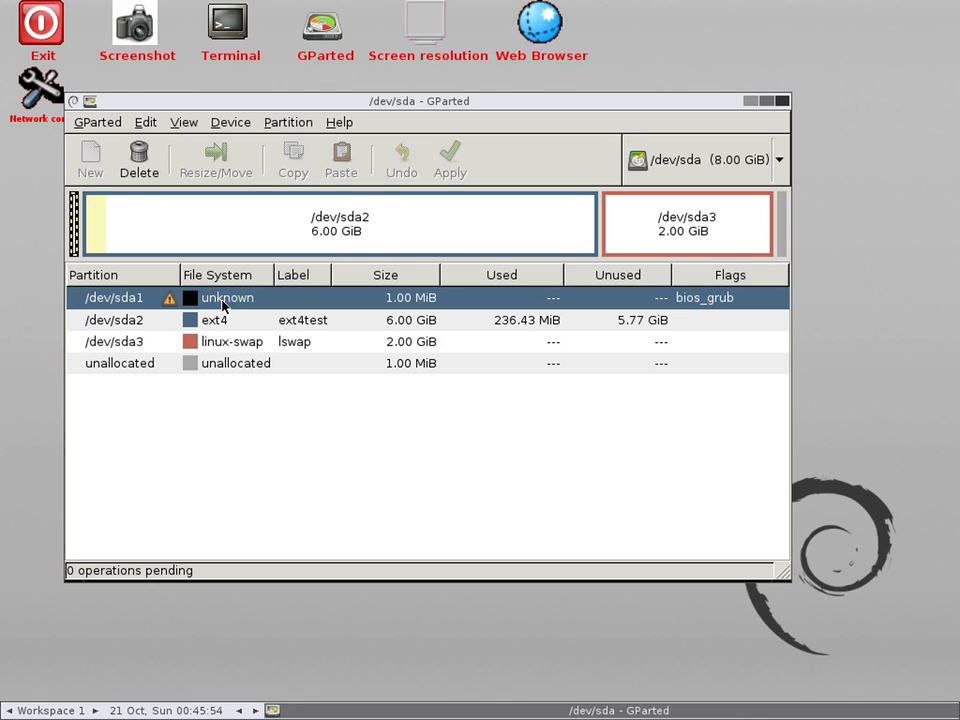
click(89, 122)
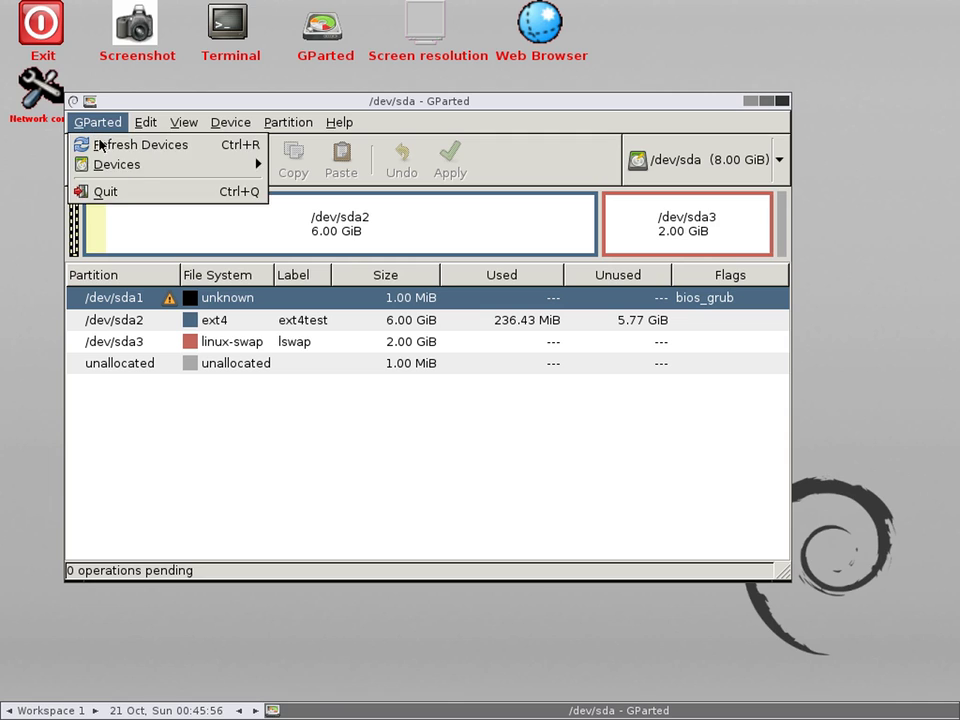
click(120, 194)
key(ctrl+alt+t)
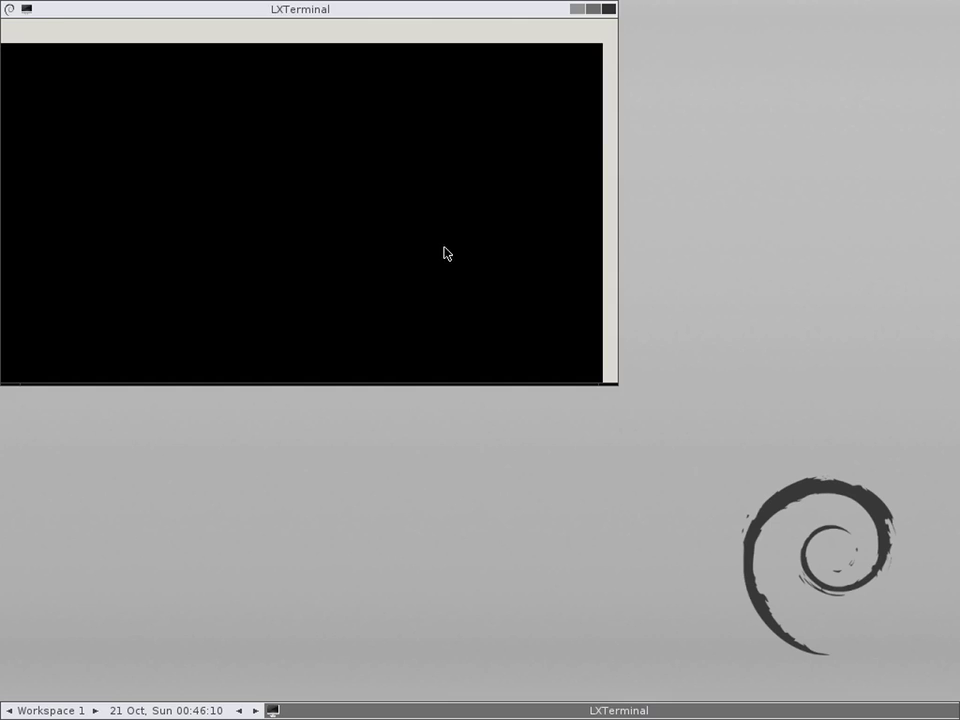
Step: Switch to a root shell with sudo su -, start parted and list the partitions of all disks with p all
text(sudo su -)
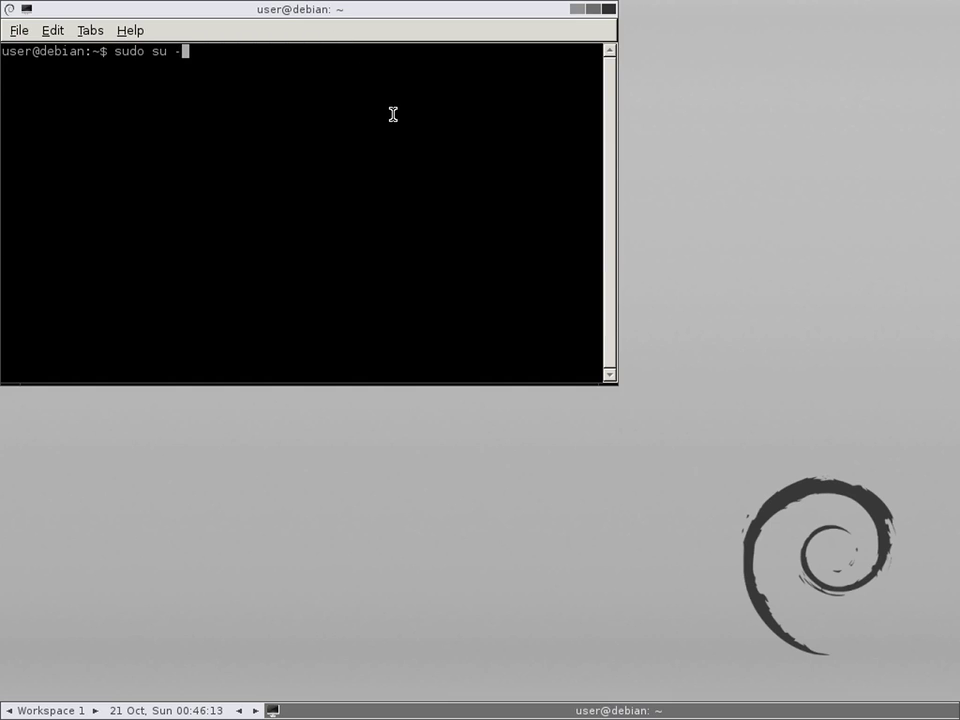
key(Return)
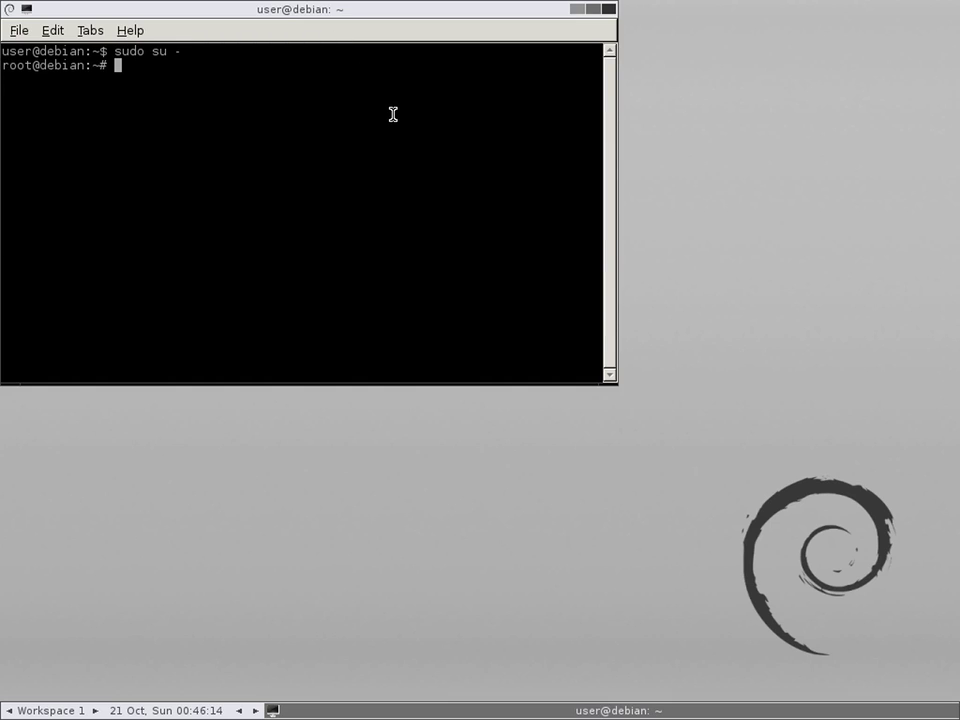
text(parted)
key(Return)
text(p al)
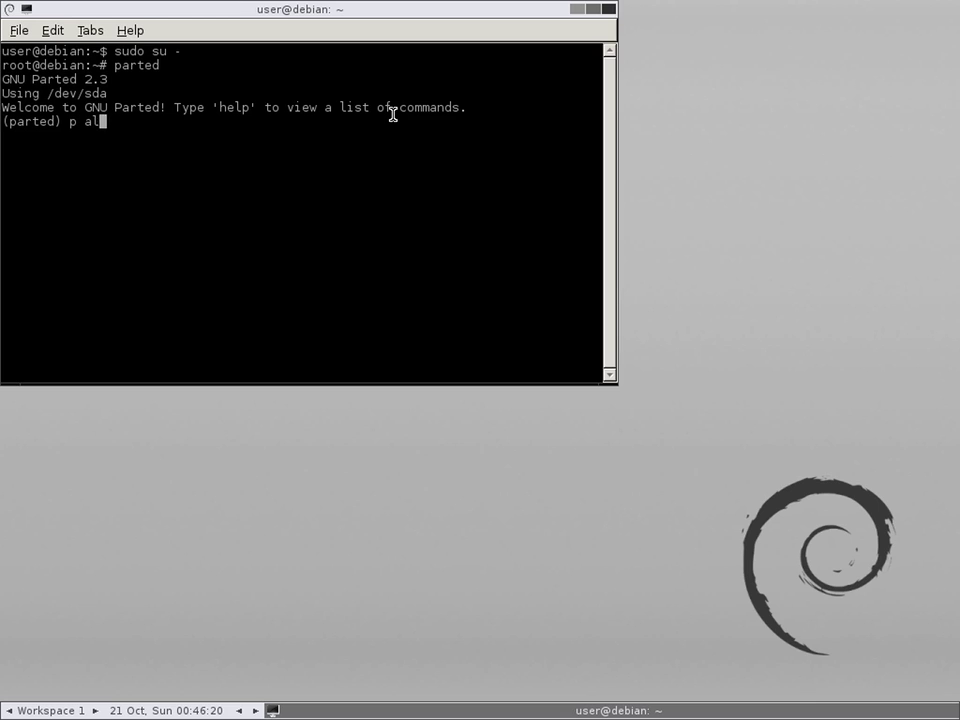
text(l)
key(Return)
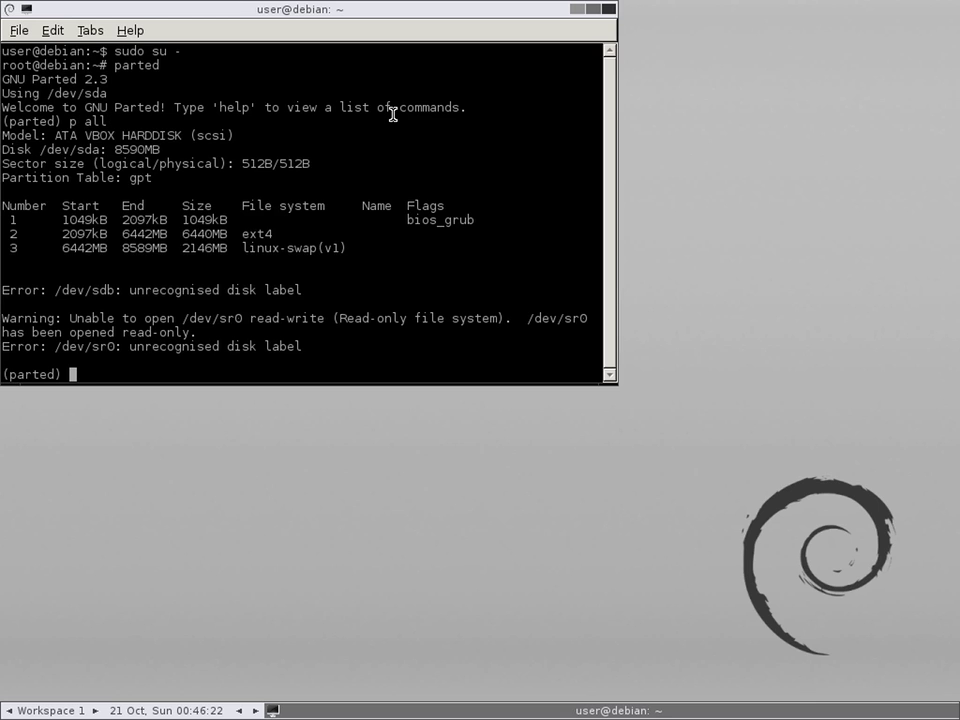
Step: Check the flag of partition 1 on /dev/sda and the /dev/sdb entry in the parted listing
drag(467, 222, 403, 222)
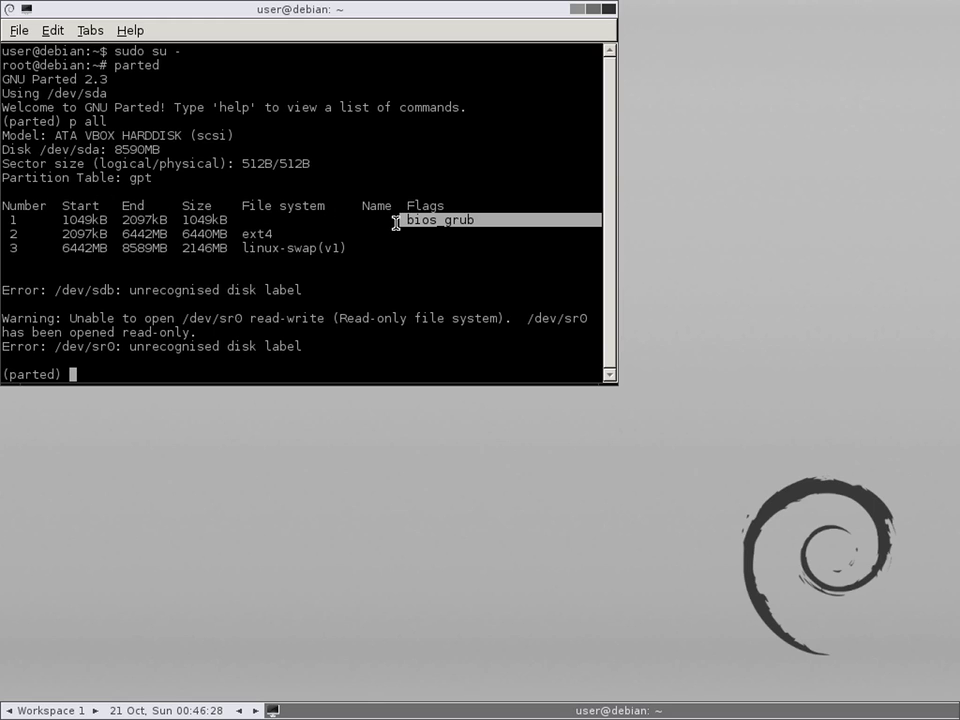
click(396, 222)
drag(55, 291, 301, 290)
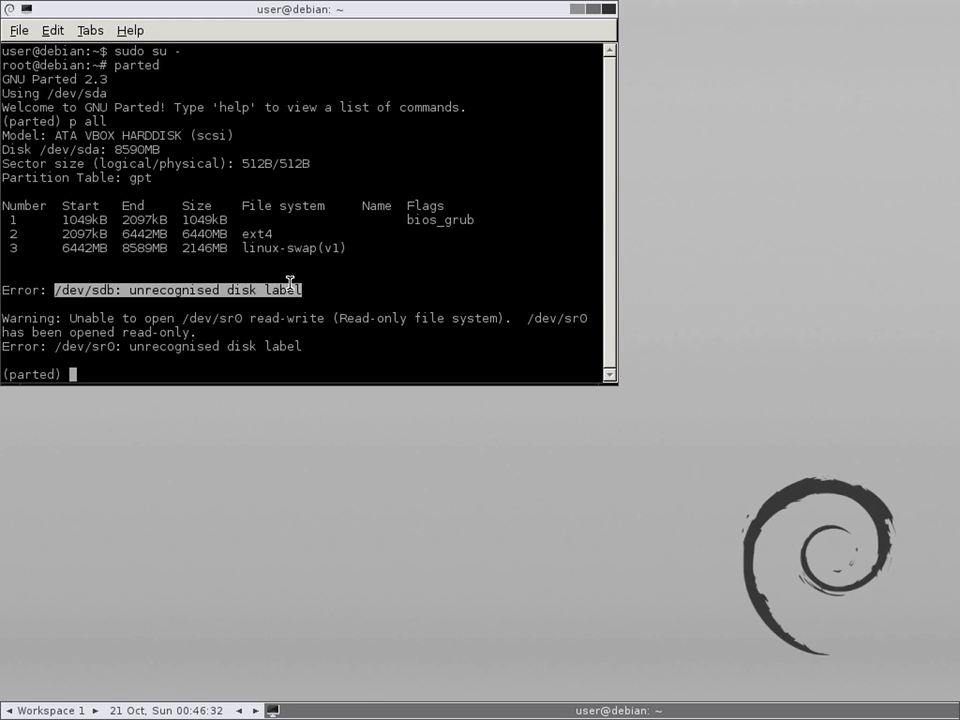
click(139, 288)
Step: Quit parted, log out of the root shell and close the terminal
text(q)
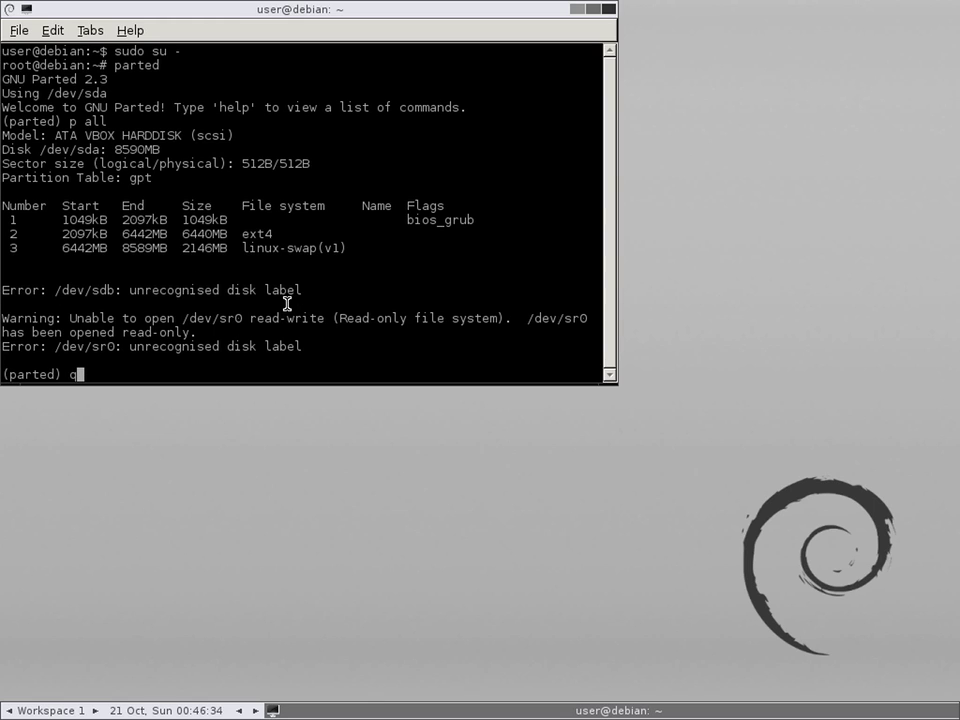
text(uit)
key(Return)
key(ctrl+d)
key(ctrl+d)
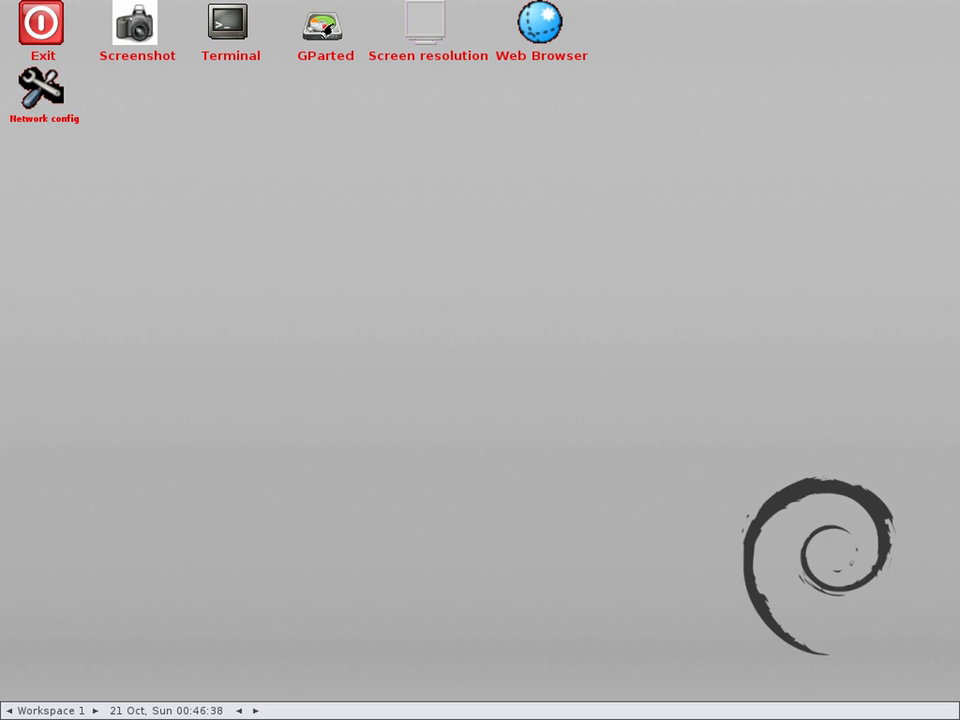
Step: Open GParted, switch to /dev/sdb and create an msdos partition table on it
double_click(324, 28)
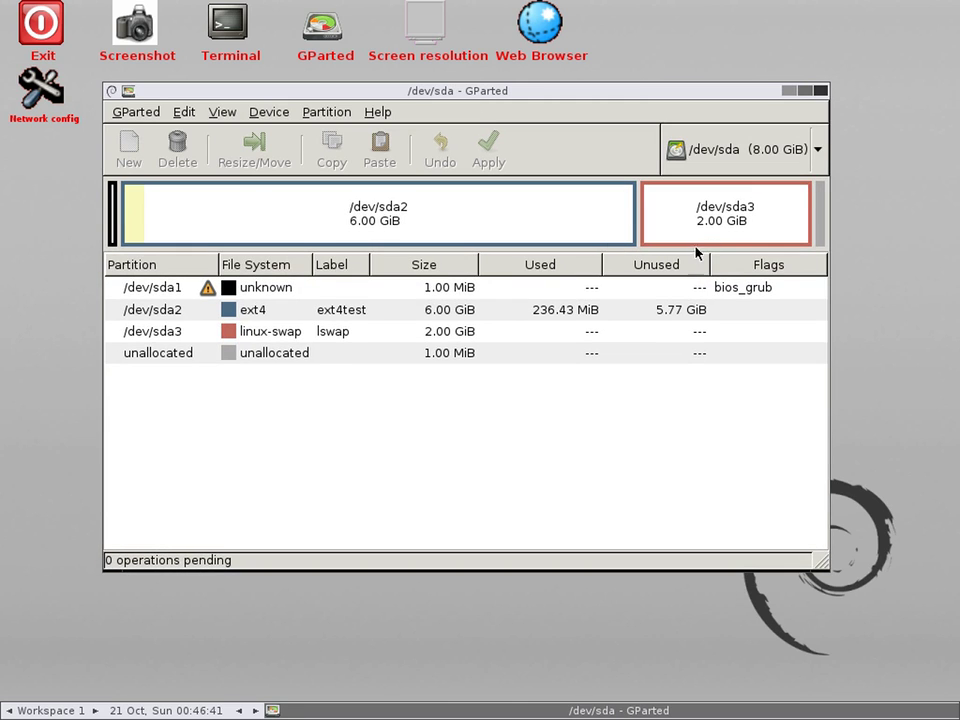
click(754, 152)
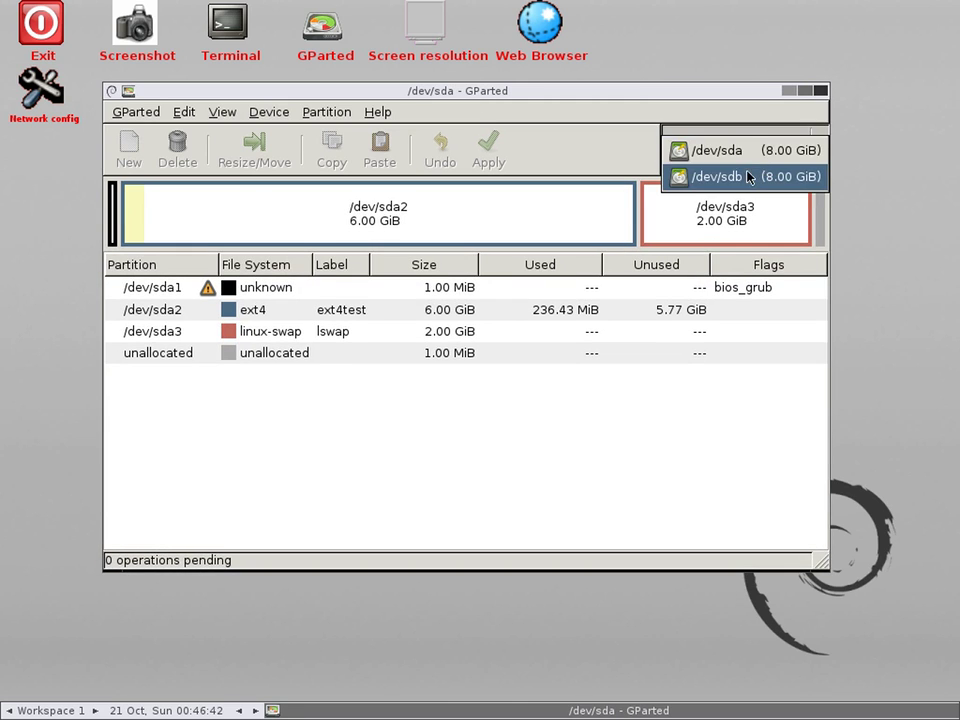
click(748, 178)
click(297, 289)
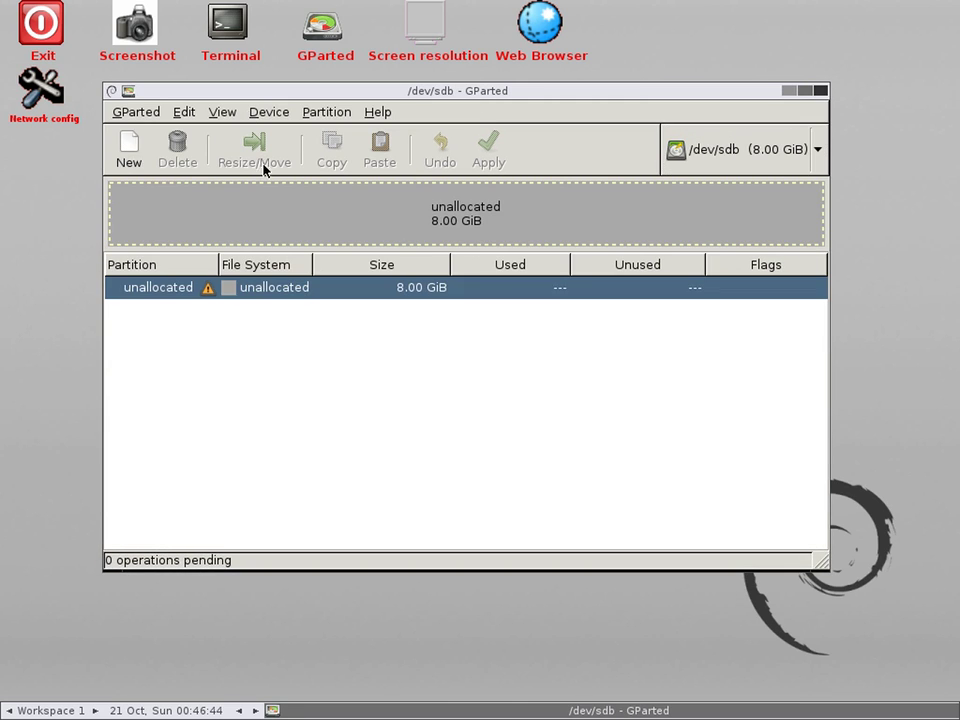
click(232, 115)
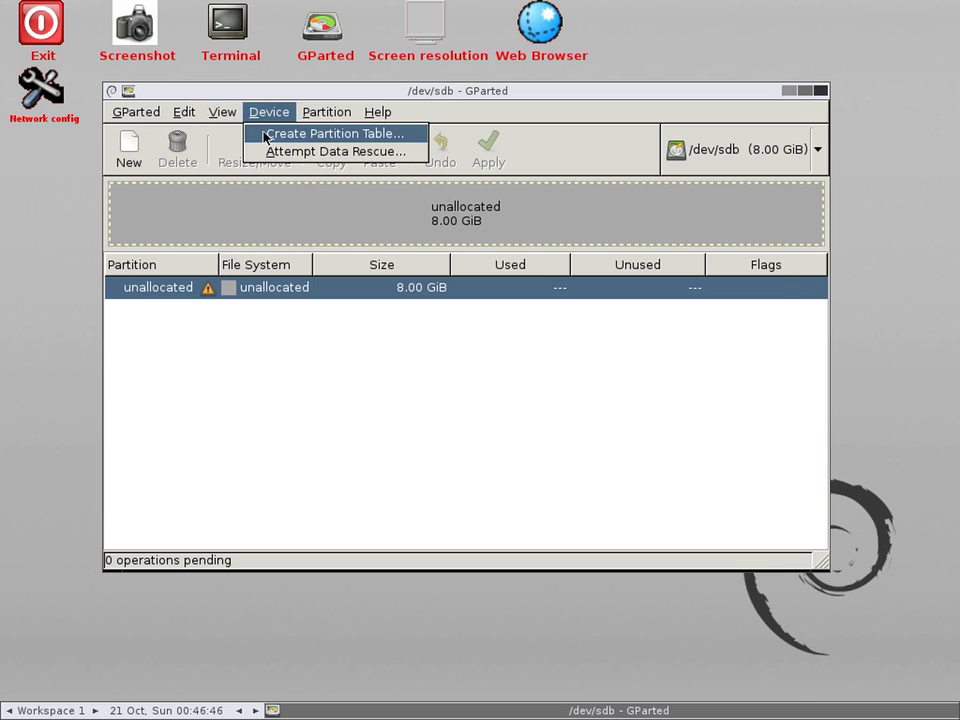
click(300, 133)
click(283, 364)
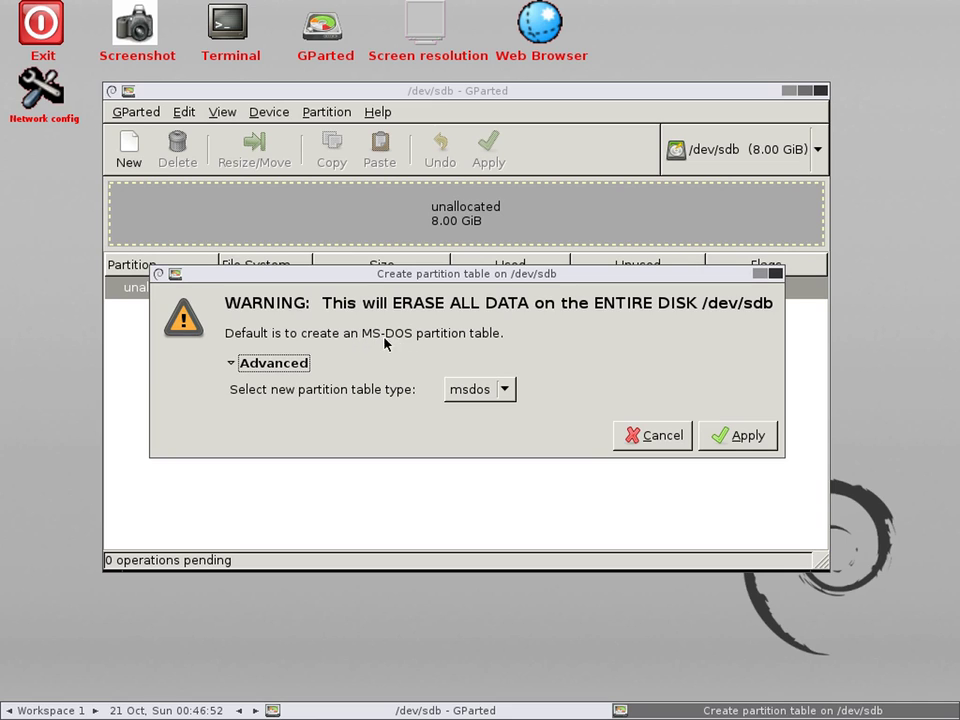
click(737, 440)
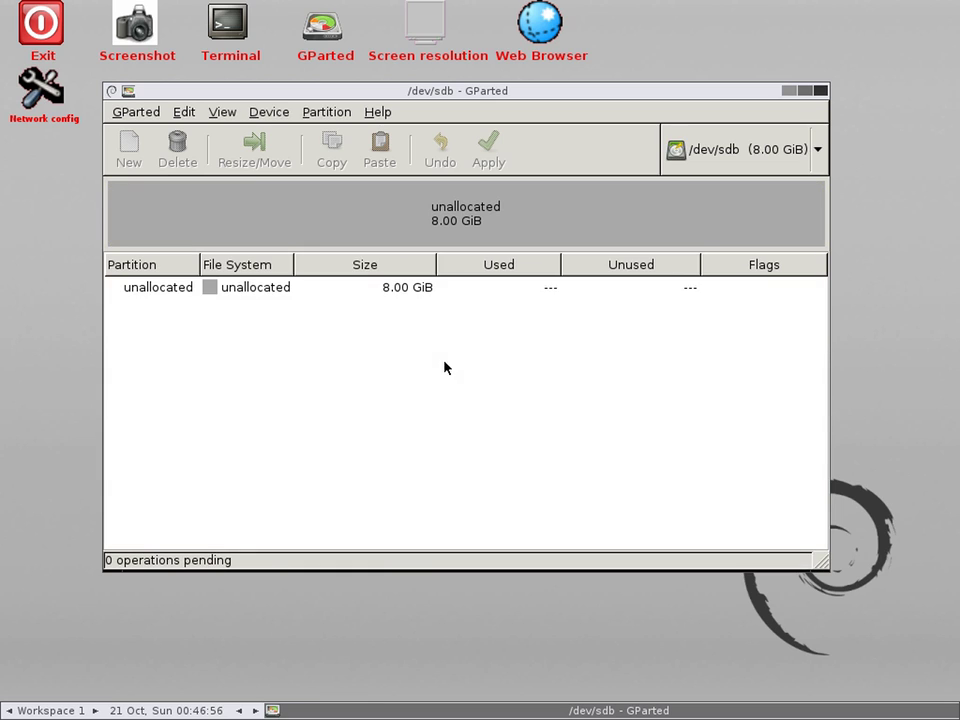
Step: Add an ext4 primary partition labelled ext4test on /dev/sdb, leaving 2048 MiB of free space following it
right_click(250, 289)
click(280, 302)
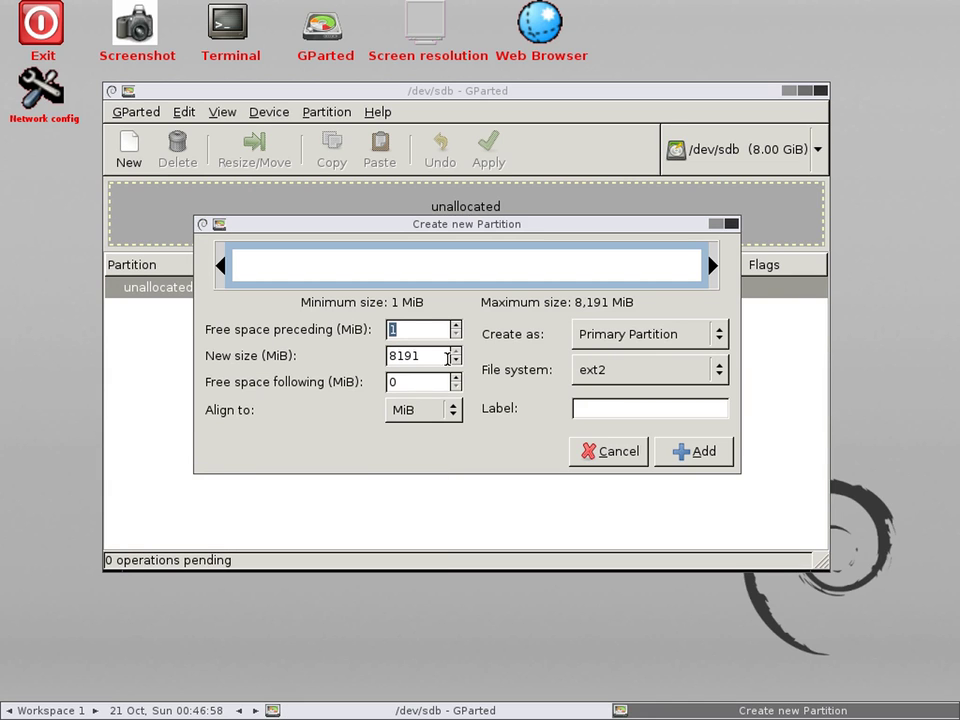
double_click(432, 381)
text(2048)
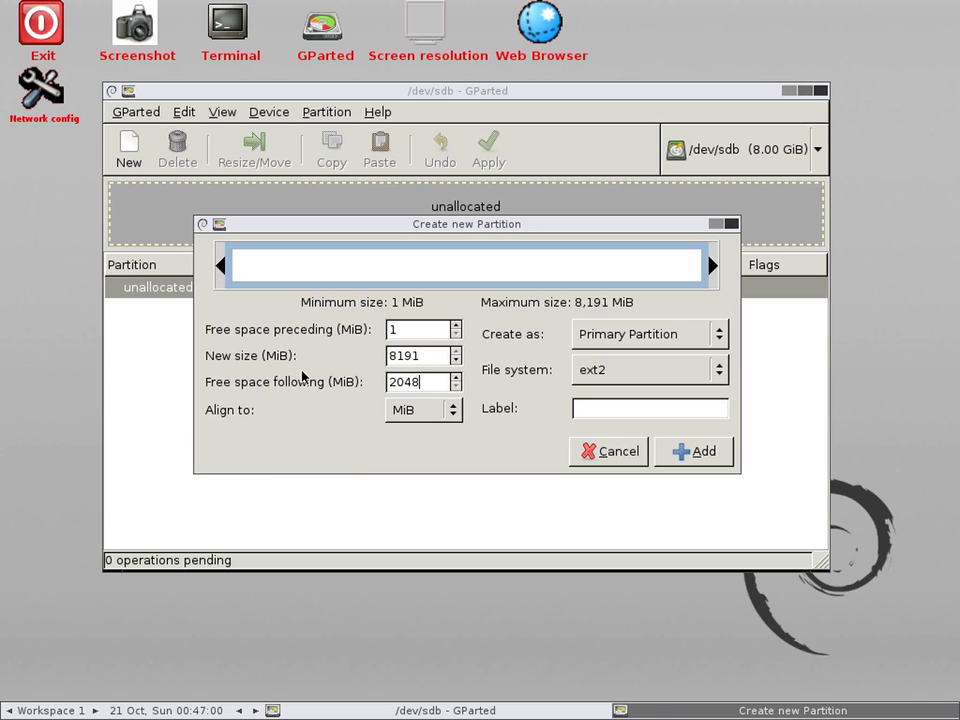
key(Tab)
click(622, 410)
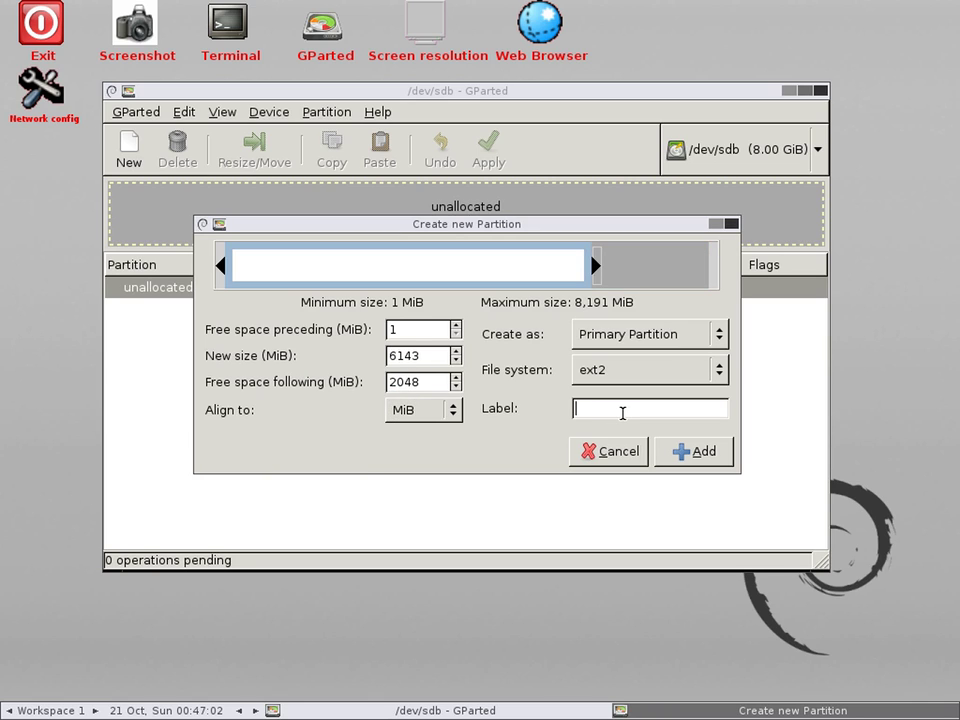
click(660, 371)
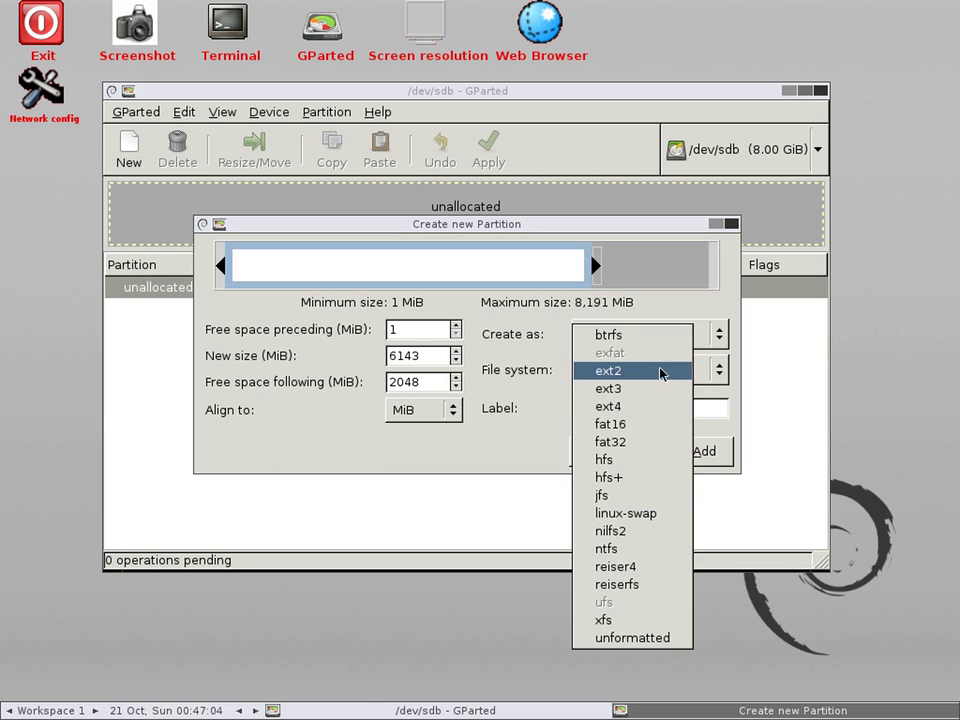
click(655, 406)
click(632, 410)
text(ext4test)
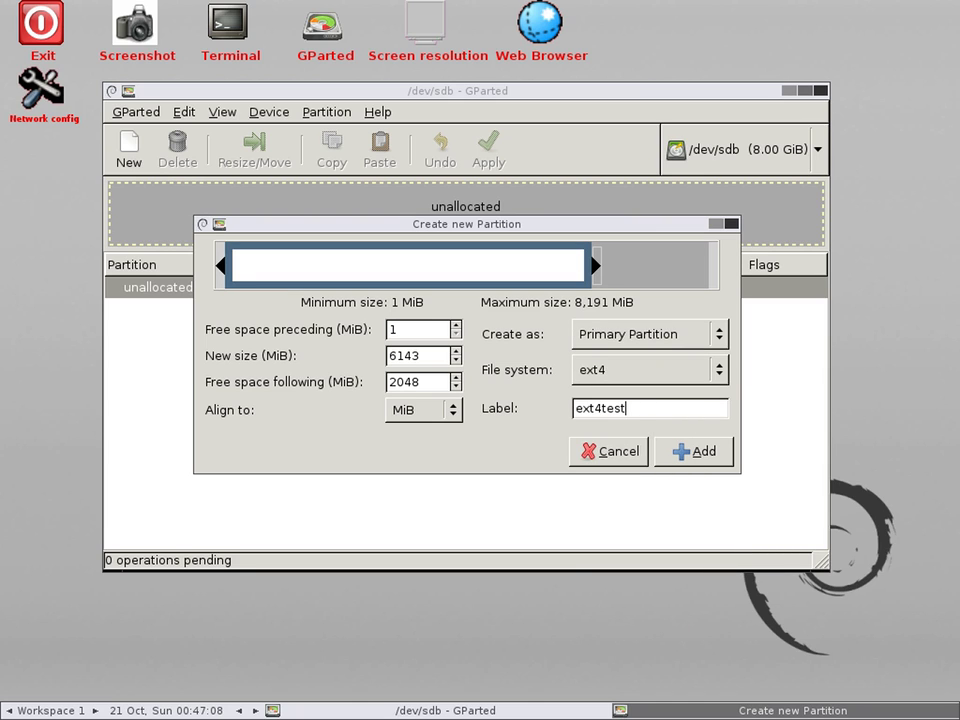
click(684, 453)
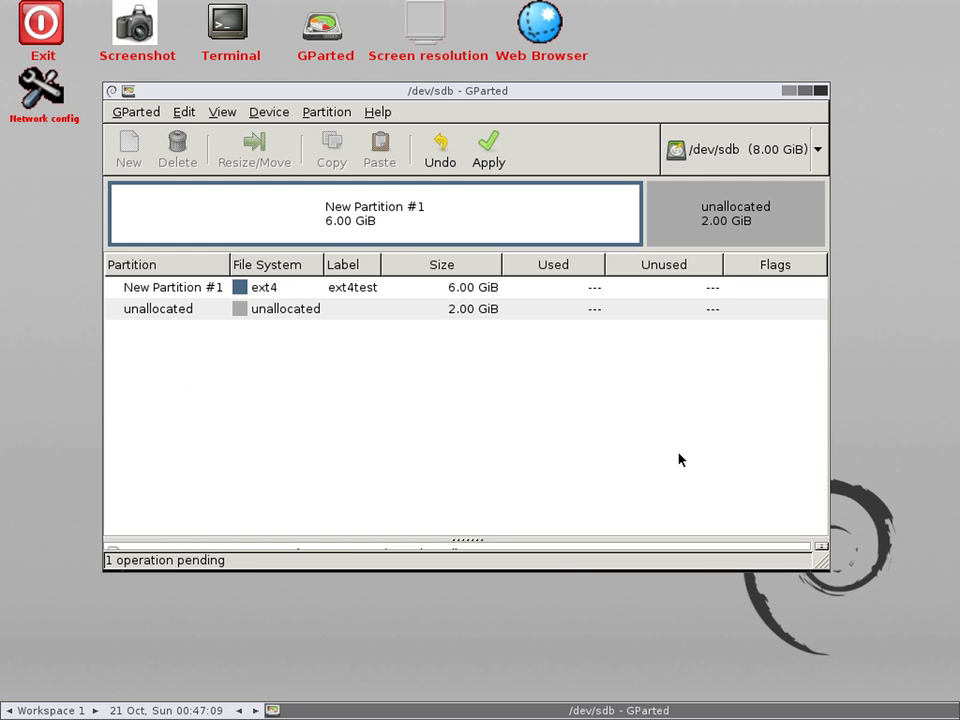
Step: Add a linux-swap primary partition labelled lswap in the remaining 2048 MiB of /dev/sdb
click(268, 312)
right_click(268, 312)
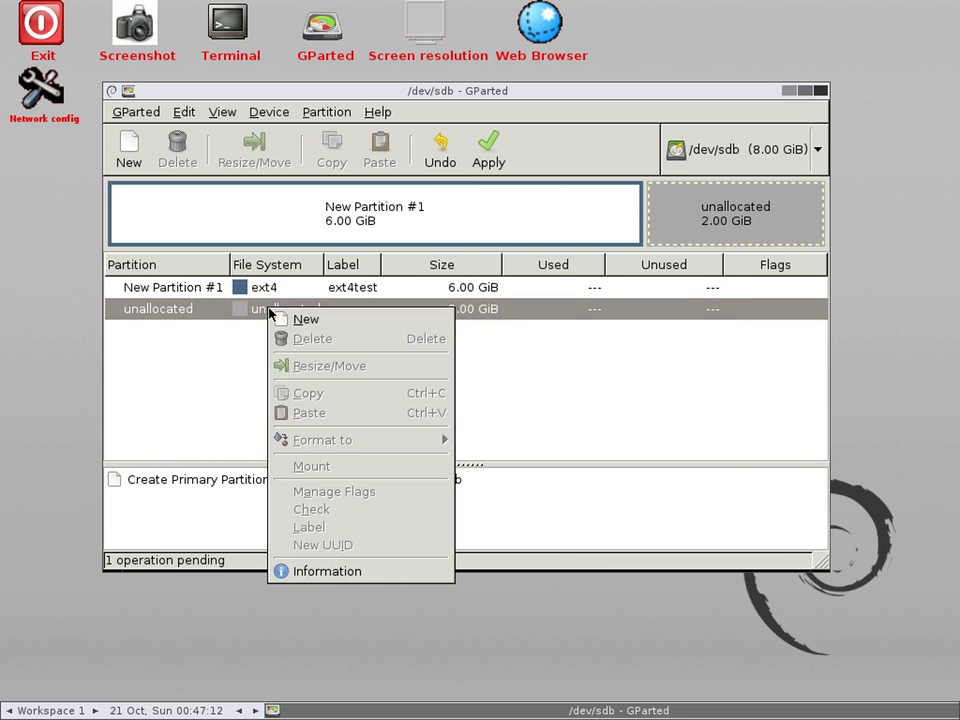
click(282, 318)
click(636, 380)
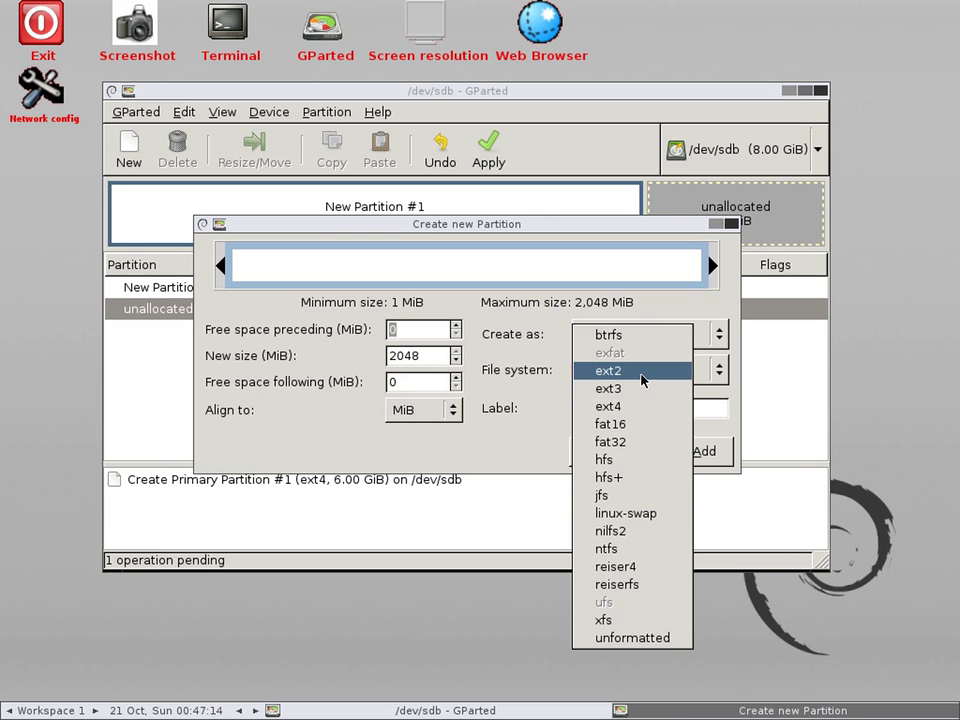
click(643, 514)
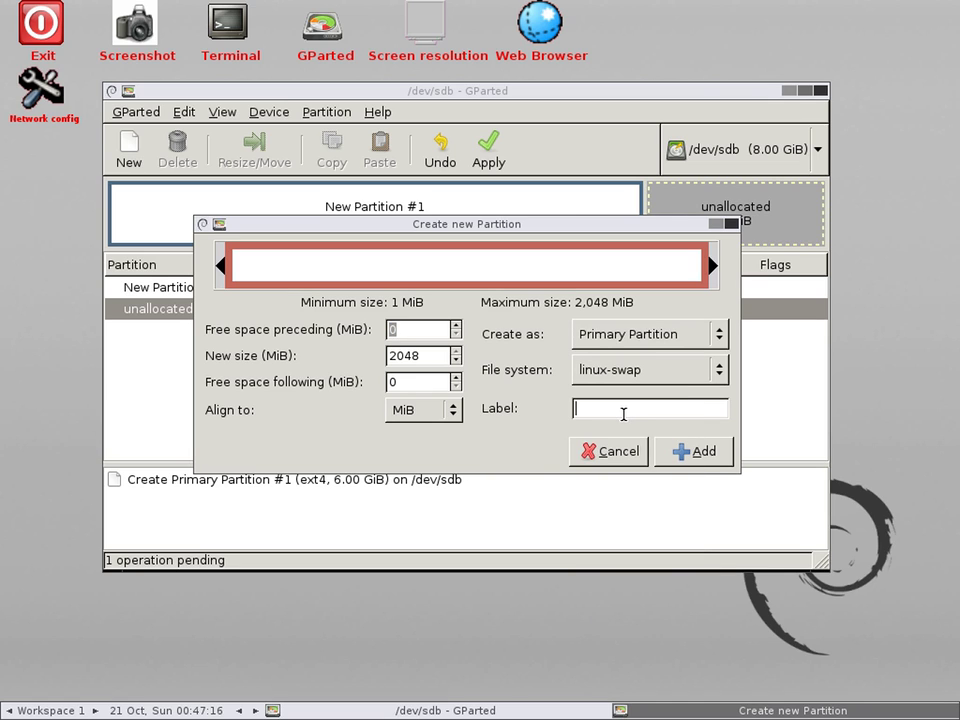
text(lswap)
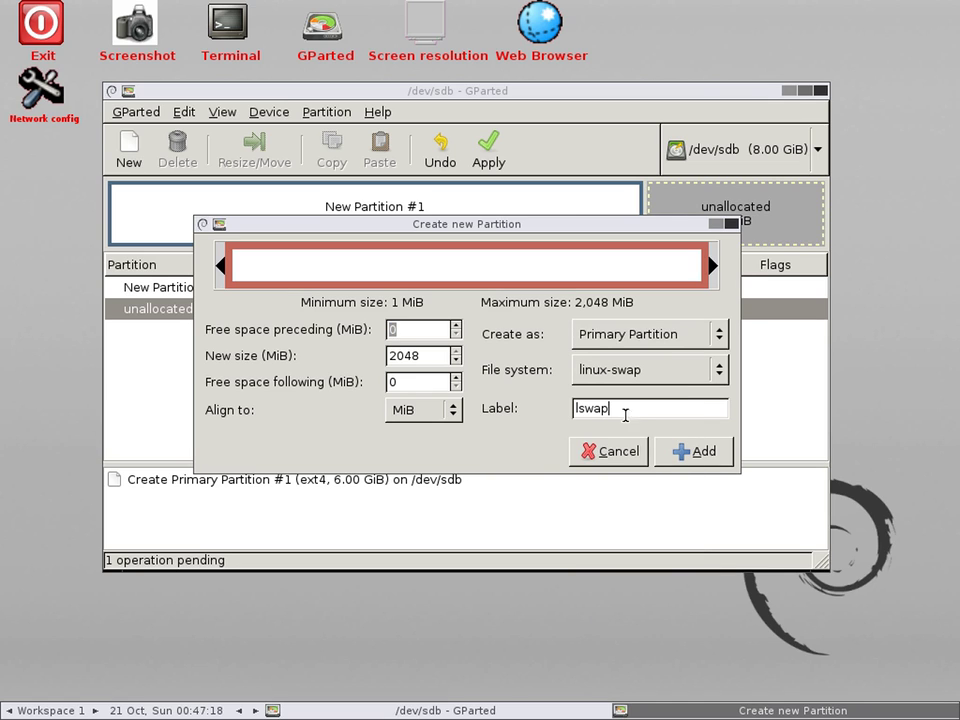
click(694, 455)
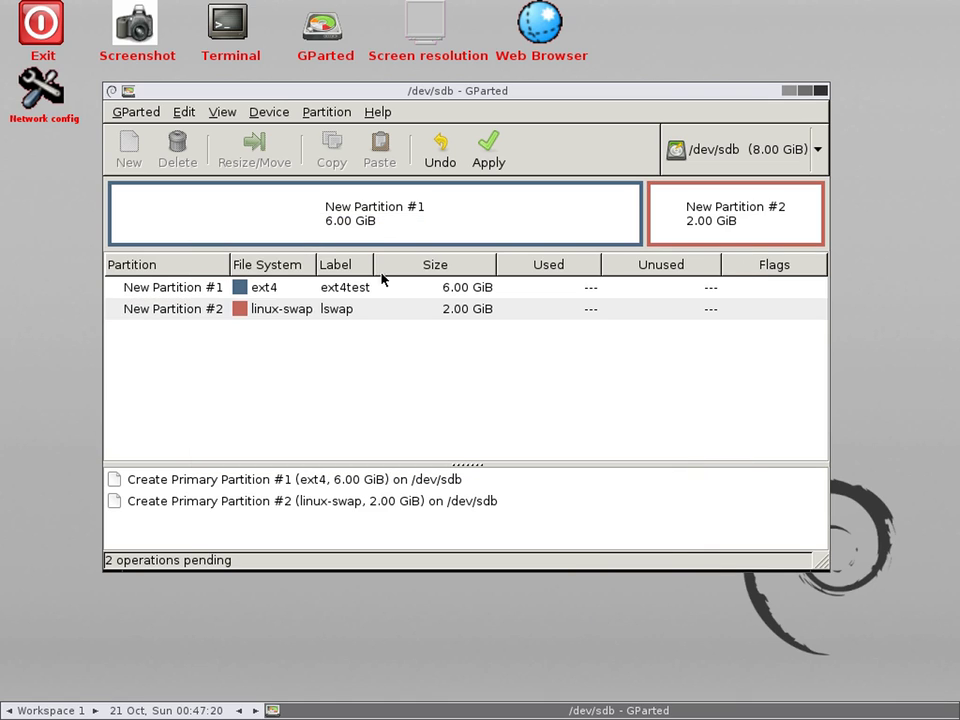
Step: Apply the pending operations to /dev/sdb and close the progress report once they finish
click(494, 160)
click(708, 391)
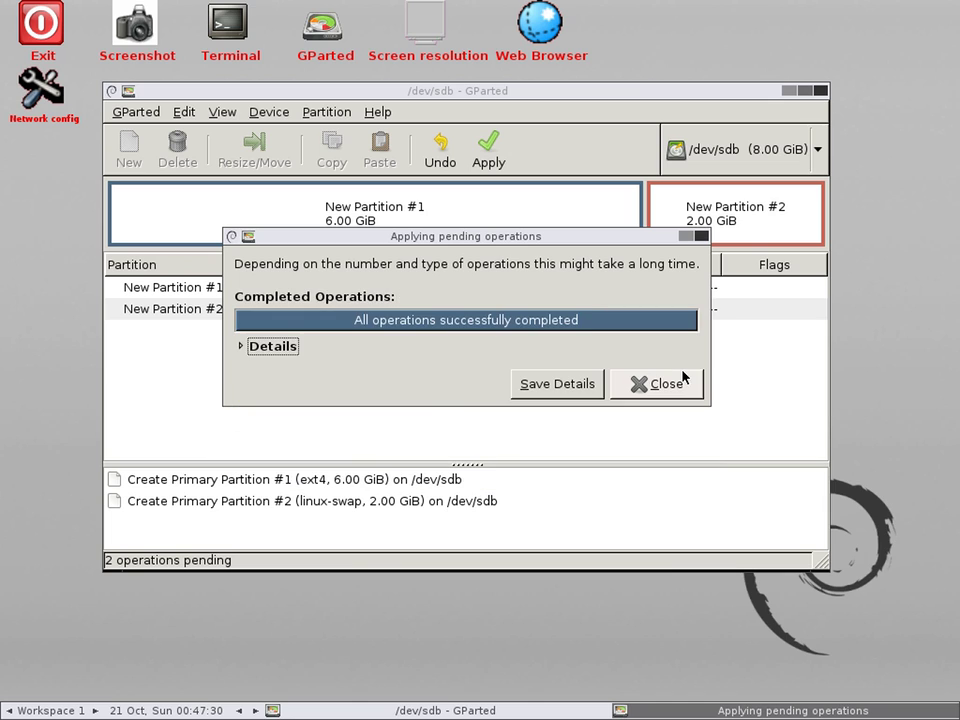
click(658, 386)
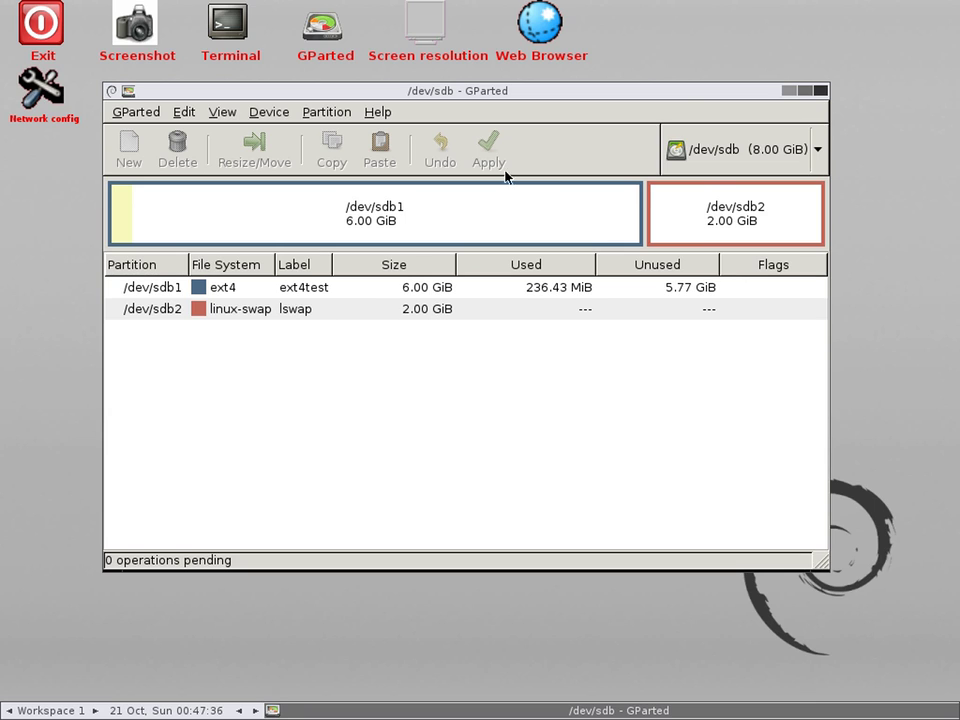
Step: Switch back to /dev/sda and review its three partitions one by one
click(740, 149)
click(765, 124)
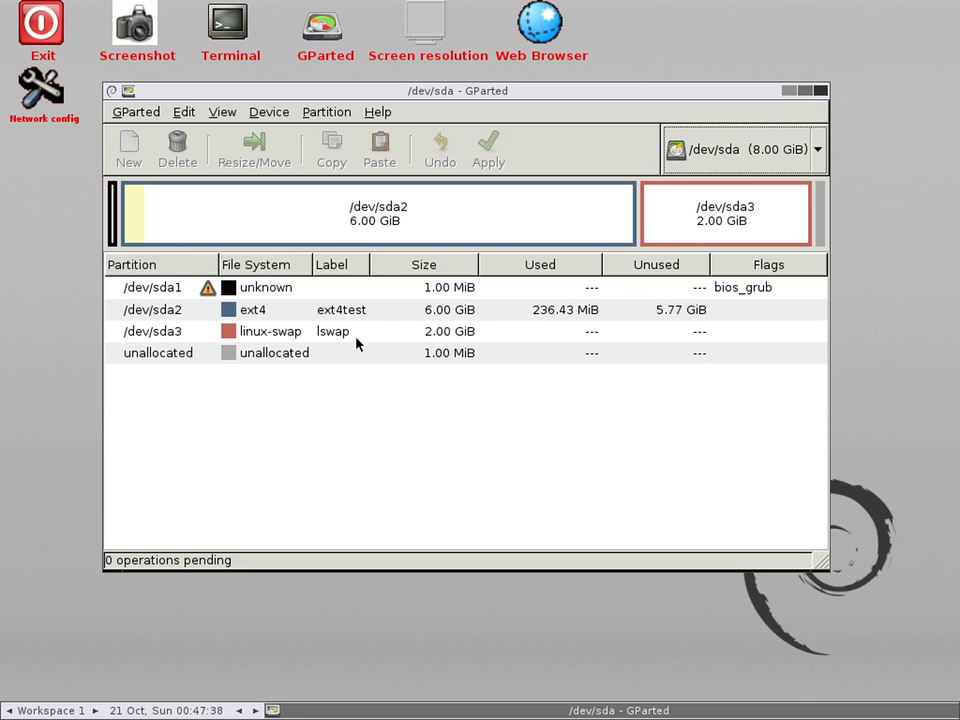
click(248, 287)
click(265, 313)
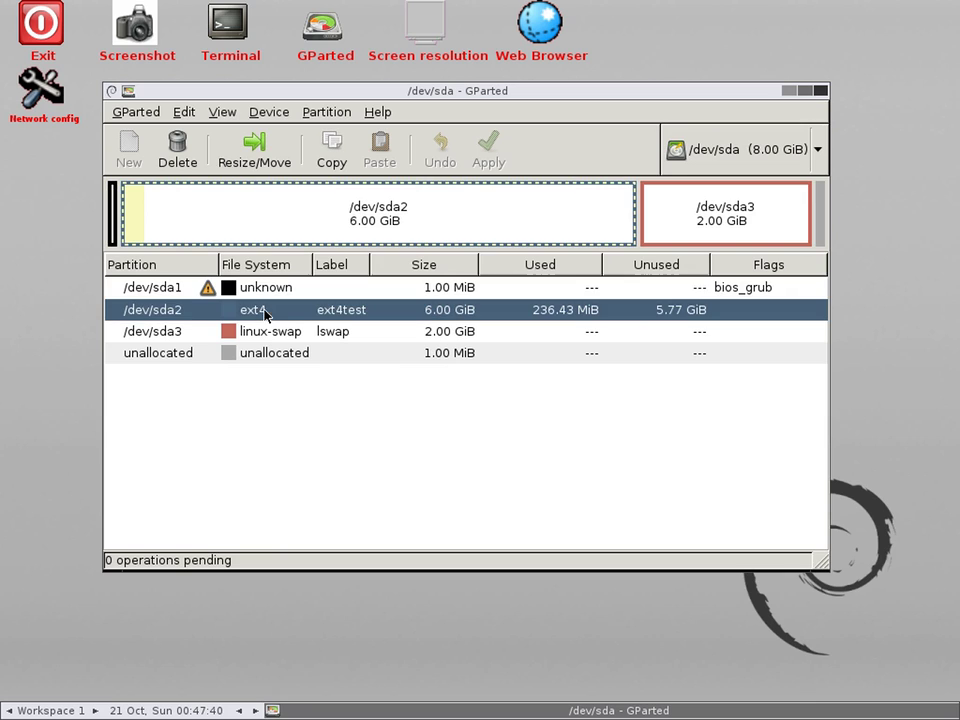
click(265, 336)
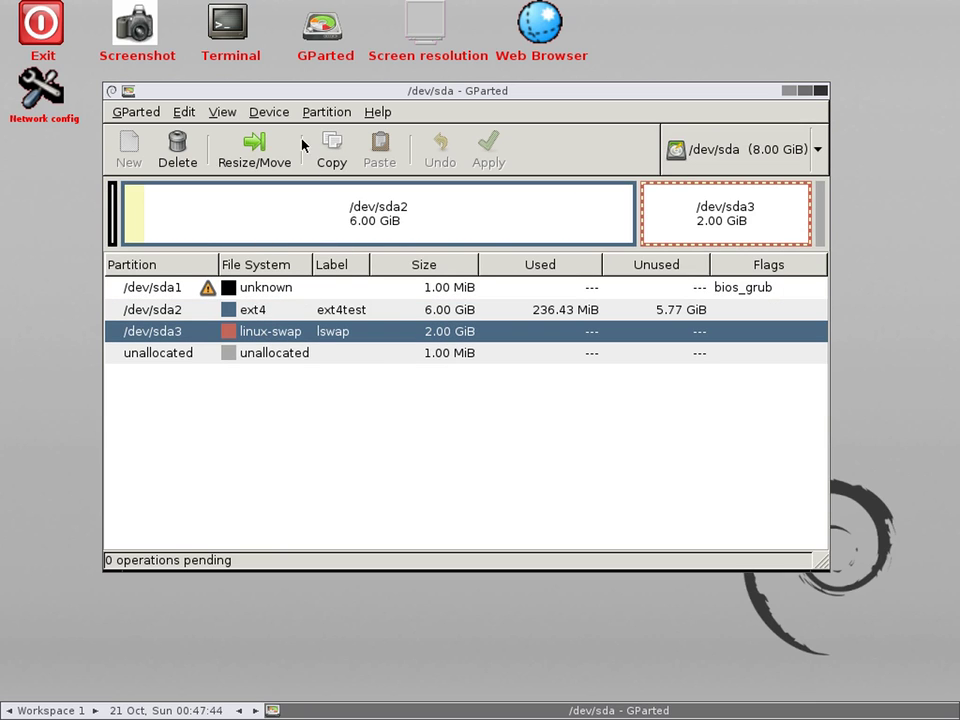
Step: Show the device information for /dev/sda and examine its partition table type along with /dev/sda1 and /dev/sda2
click(324, 113)
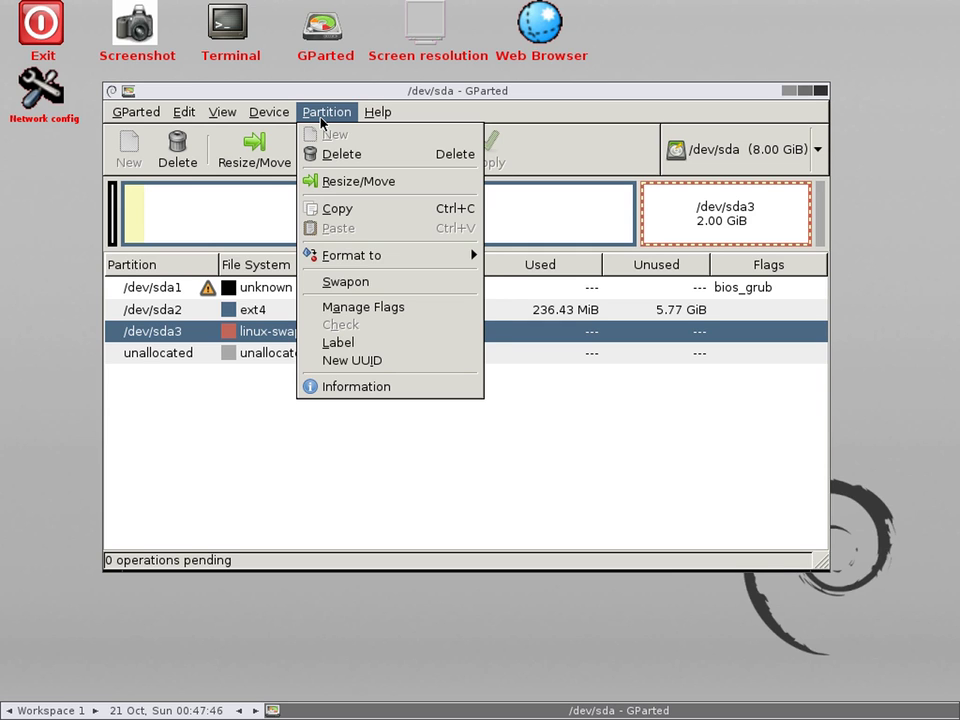
mouse_move(275, 117)
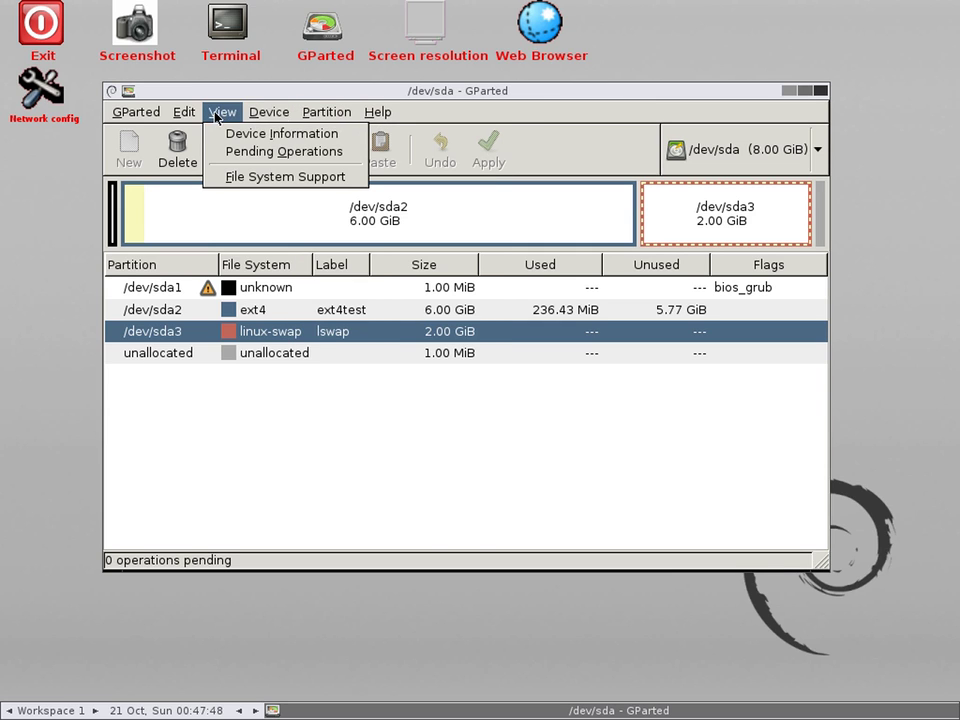
click(232, 135)
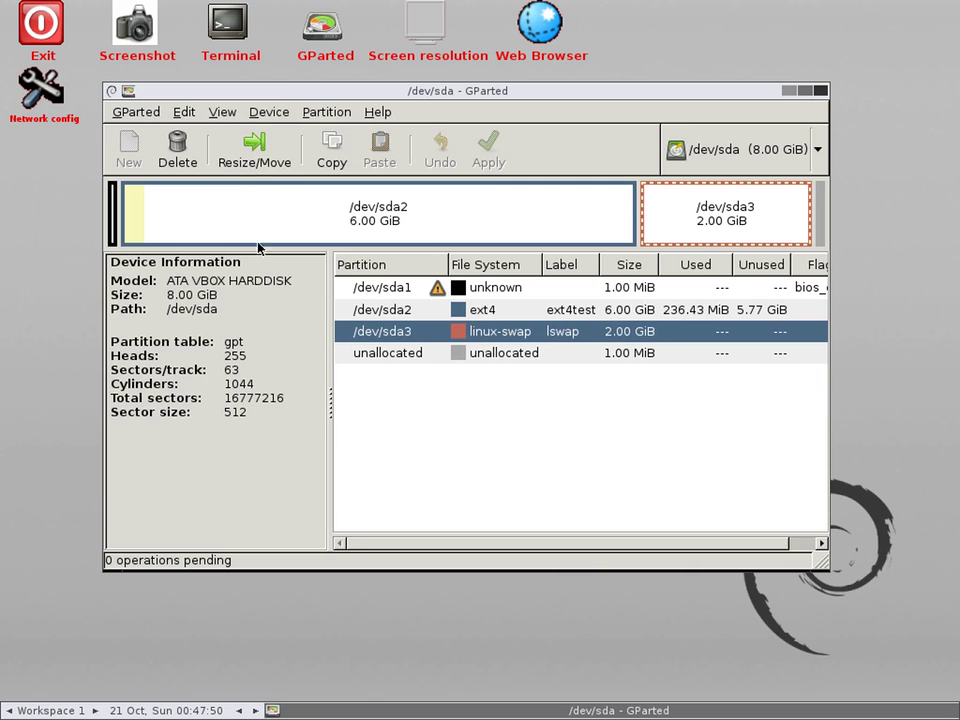
double_click(234, 342)
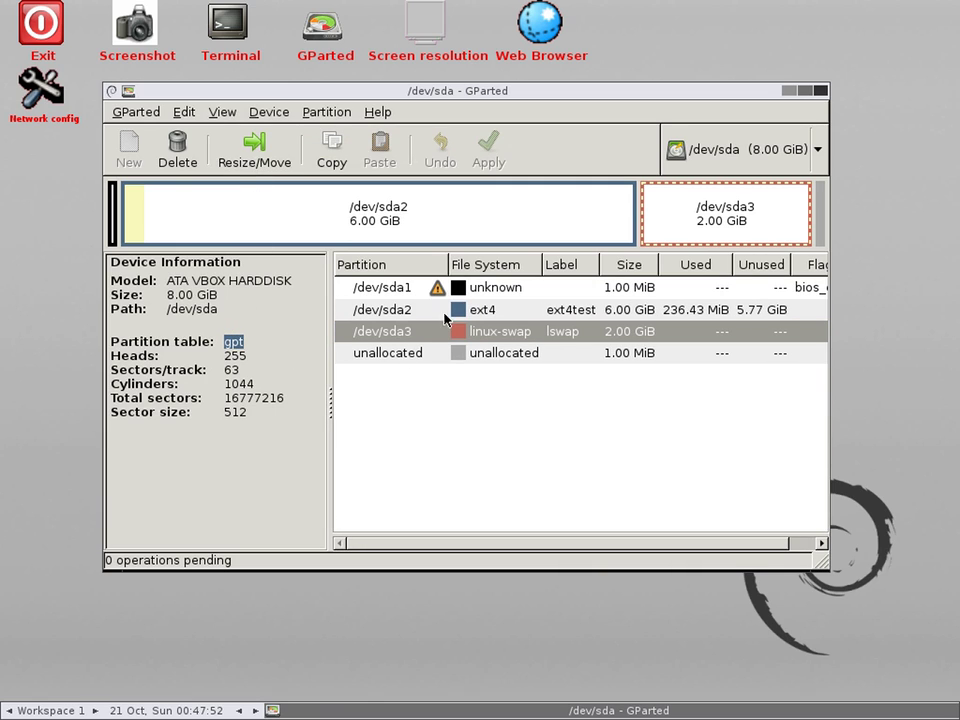
click(465, 290)
click(482, 314)
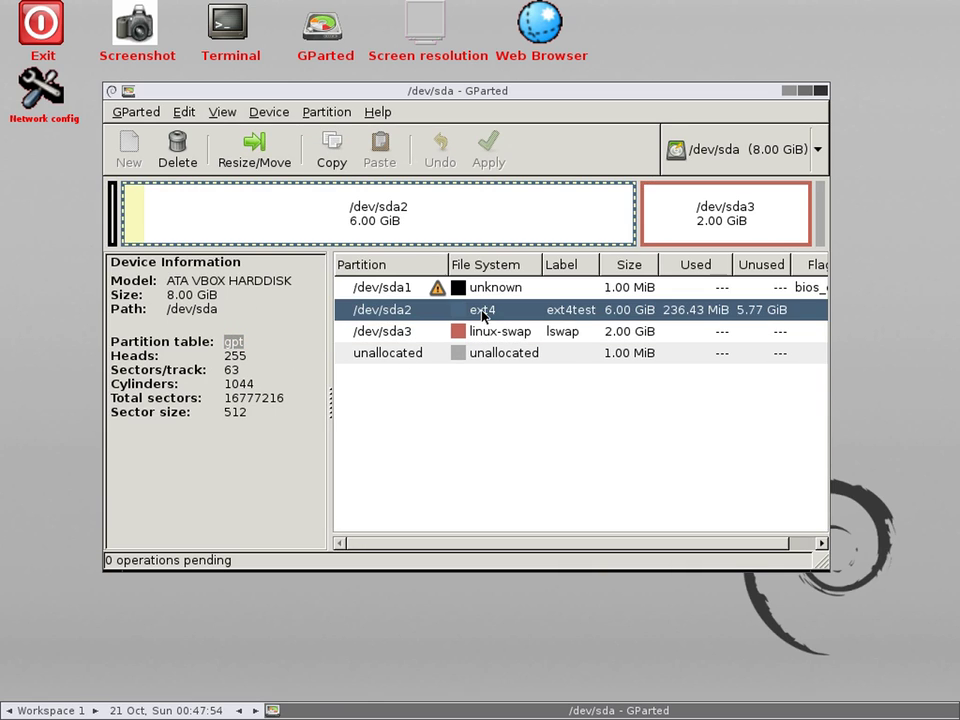
Step: Examine /dev/sda3 and the /dev/sda partition table type, and compare them with the table type and both partitions of /dev/sdb
click(492, 333)
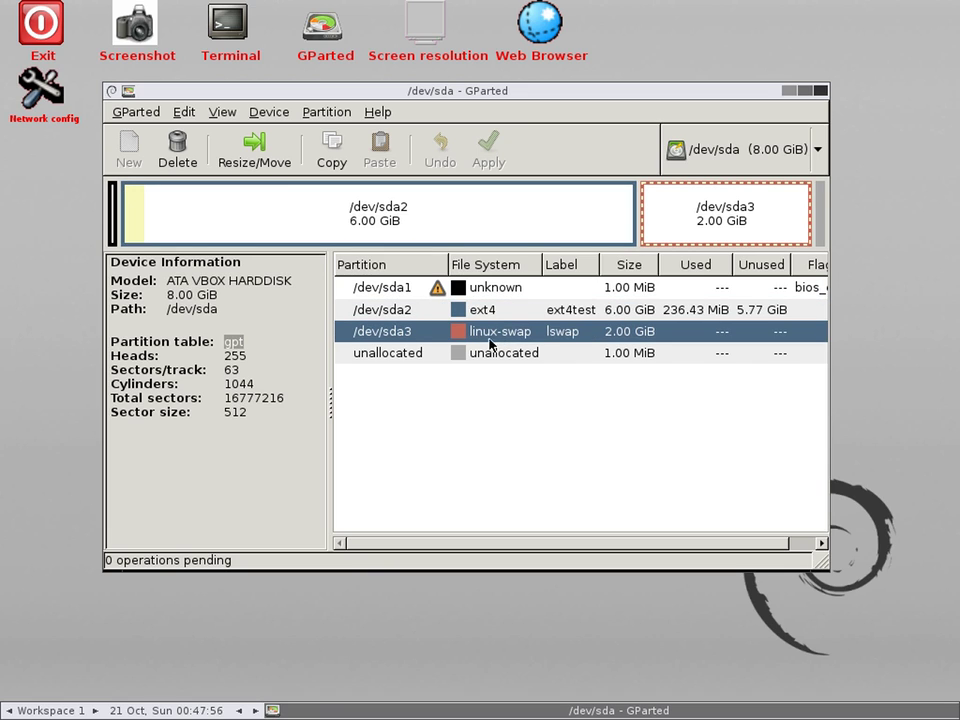
double_click(233, 341)
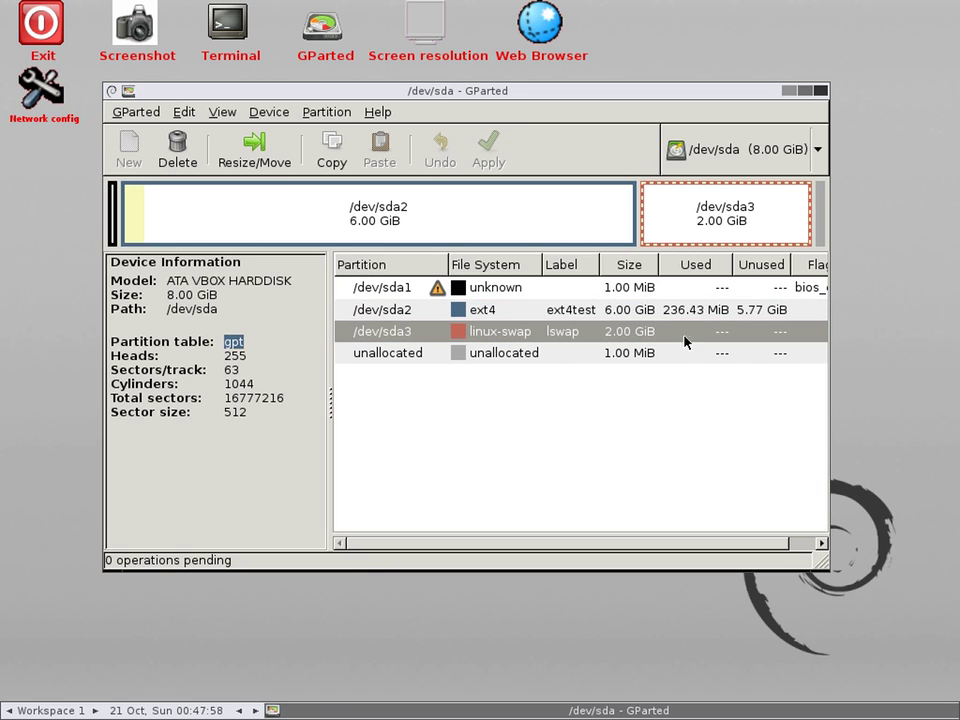
click(767, 153)
click(765, 174)
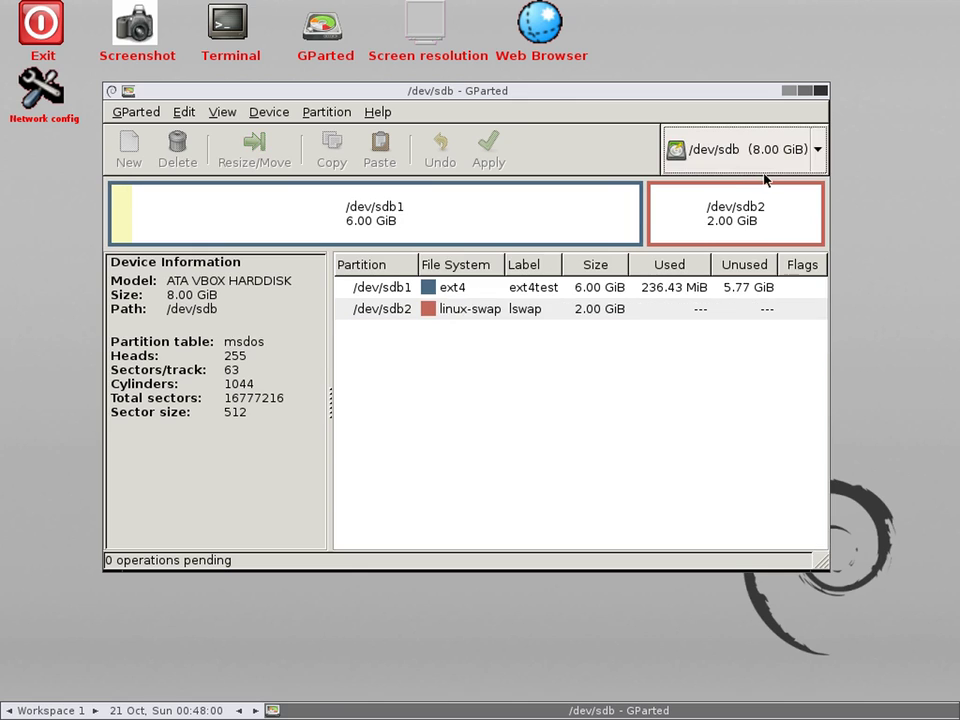
double_click(240, 342)
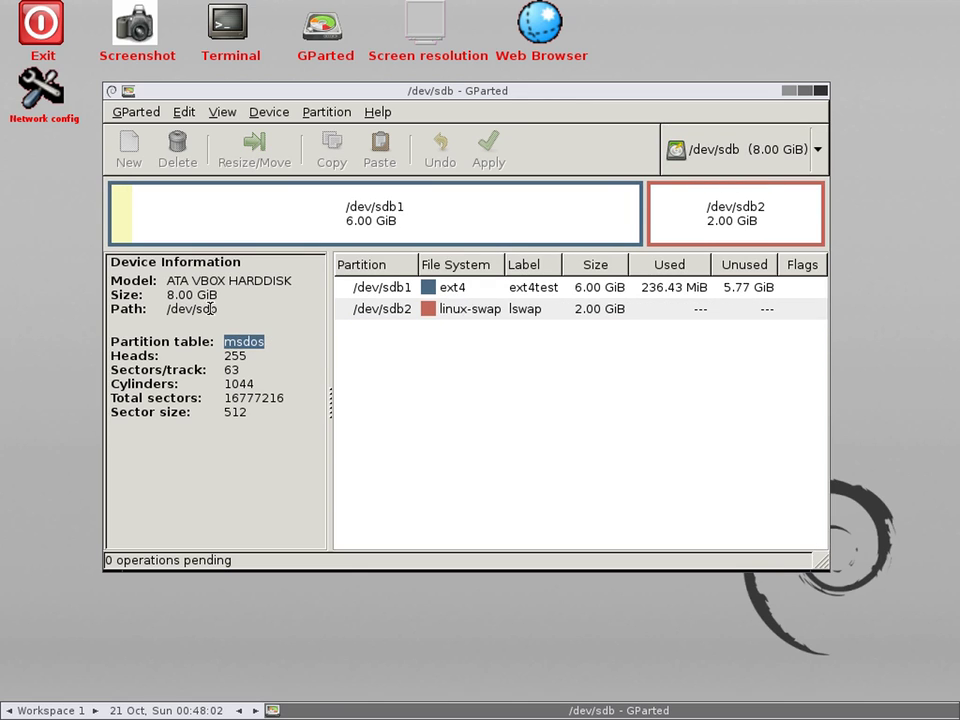
click(430, 290)
click(447, 312)
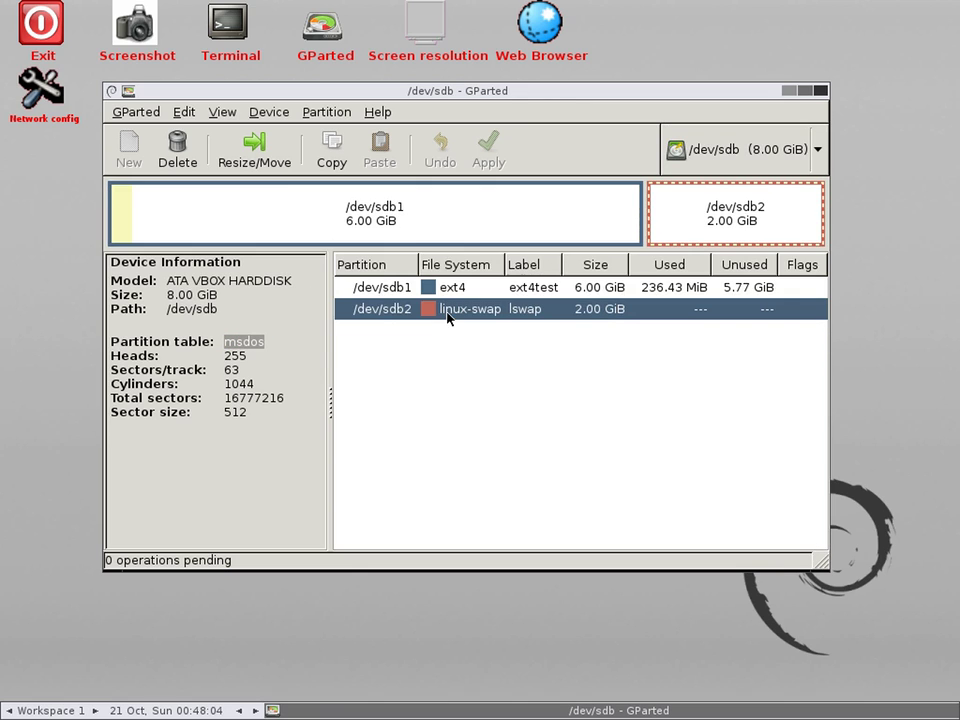
Step: Quit GParted and open a root shell in the Terminal with sudo su -
click(138, 118)
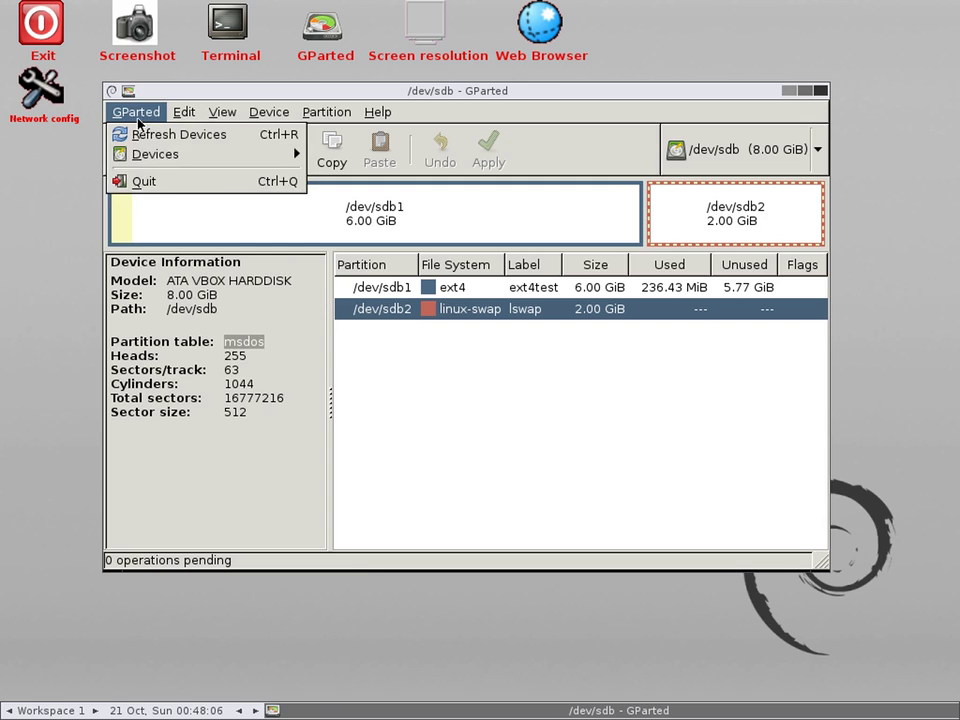
click(150, 183)
double_click(210, 12)
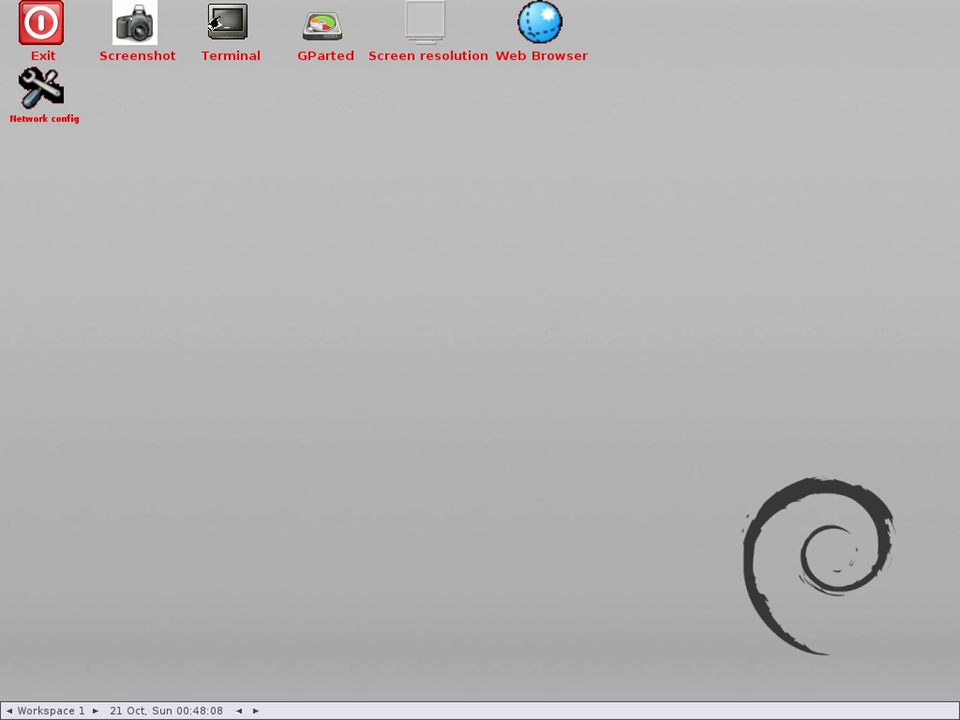
text(sudo su -)
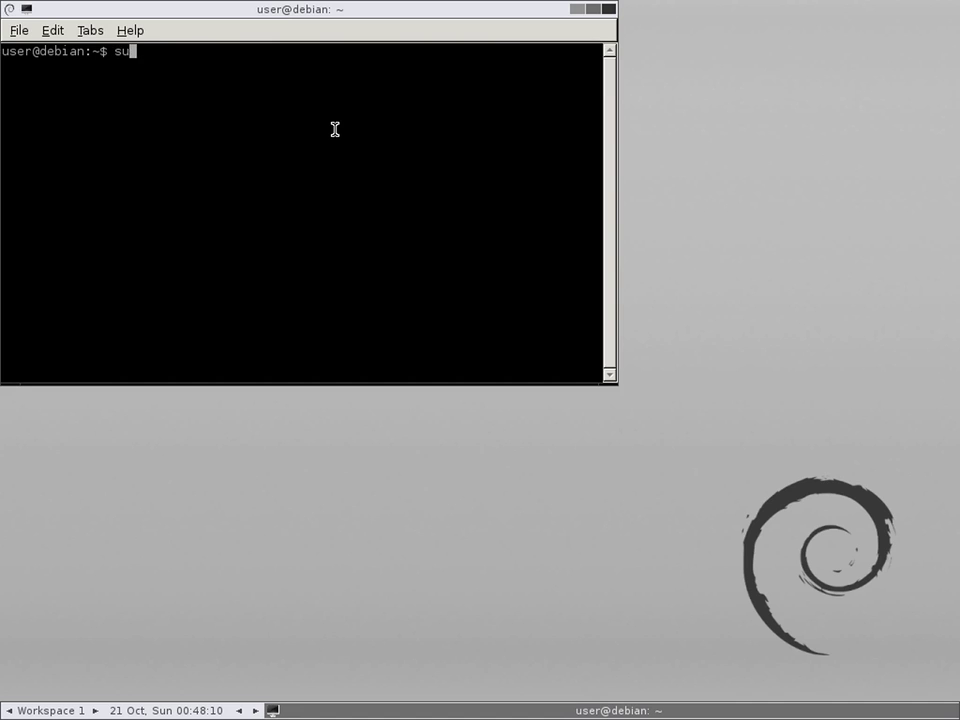
key(Return)
Step: Start parted and print the partition tables of all disks
text(parted)
key(Return)
text(pa)
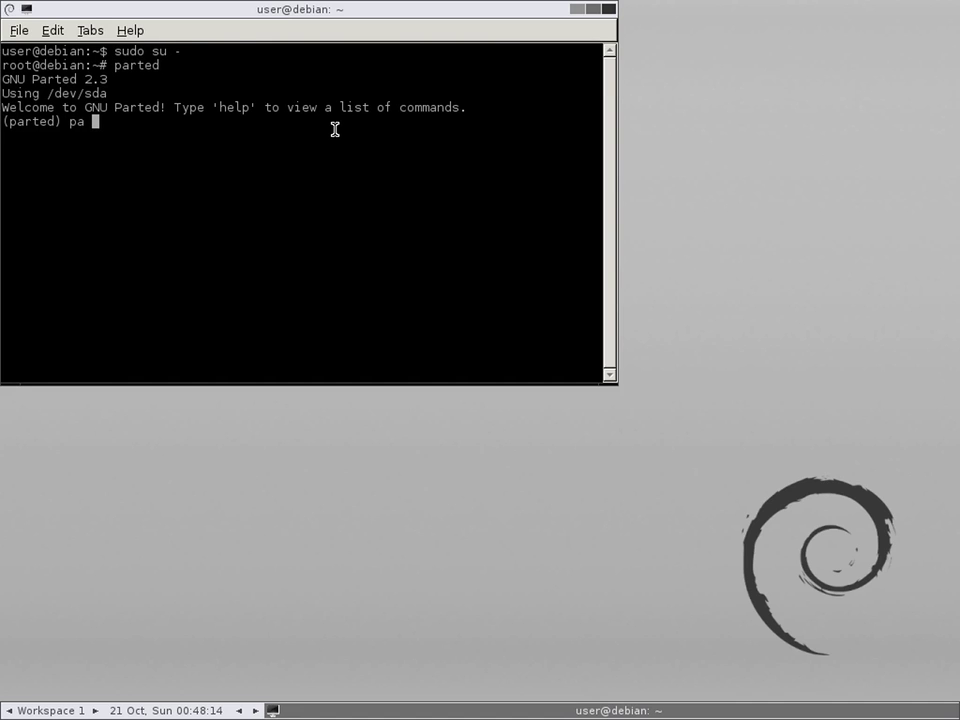
key(BackSpace)
text(all)
key(Return)
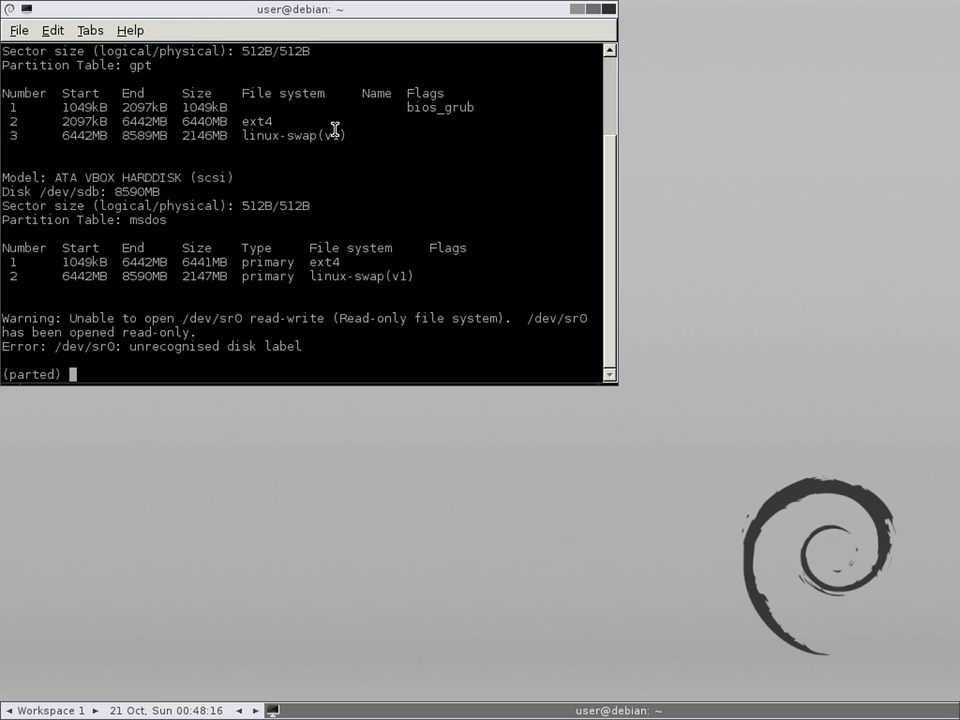
Step: Compare the partition table types of /dev/sda and /dev/sdb in the listing and examine the first /dev/sda partition's flag
drag(64, 191, 95, 191)
double_click(146, 217)
double_click(140, 65)
click(192, 111)
drag(478, 106, 407, 107)
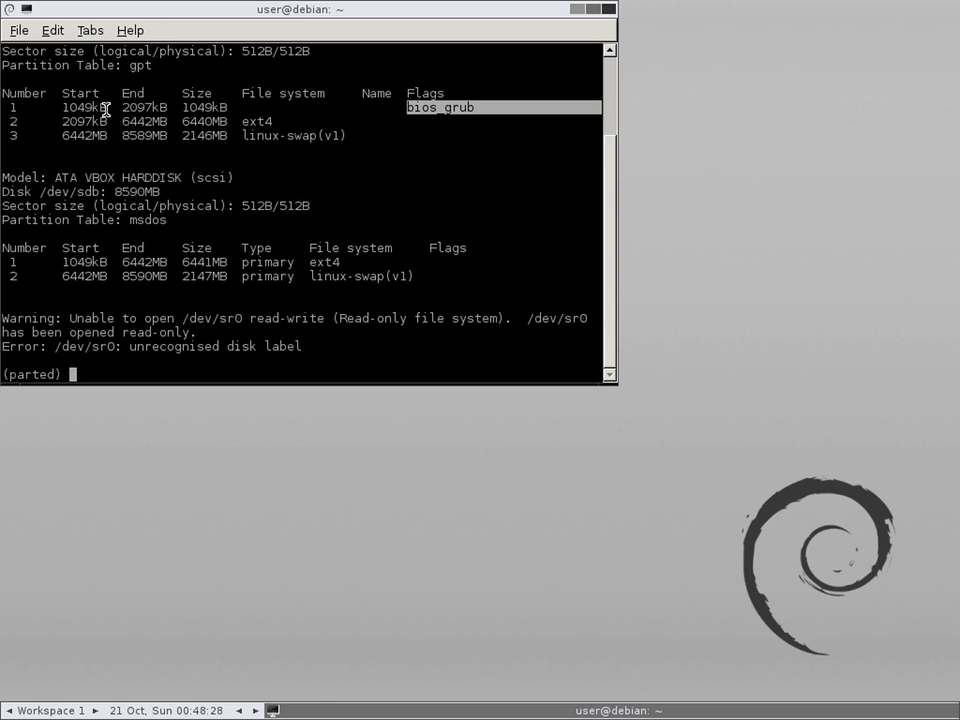
click(531, 319)
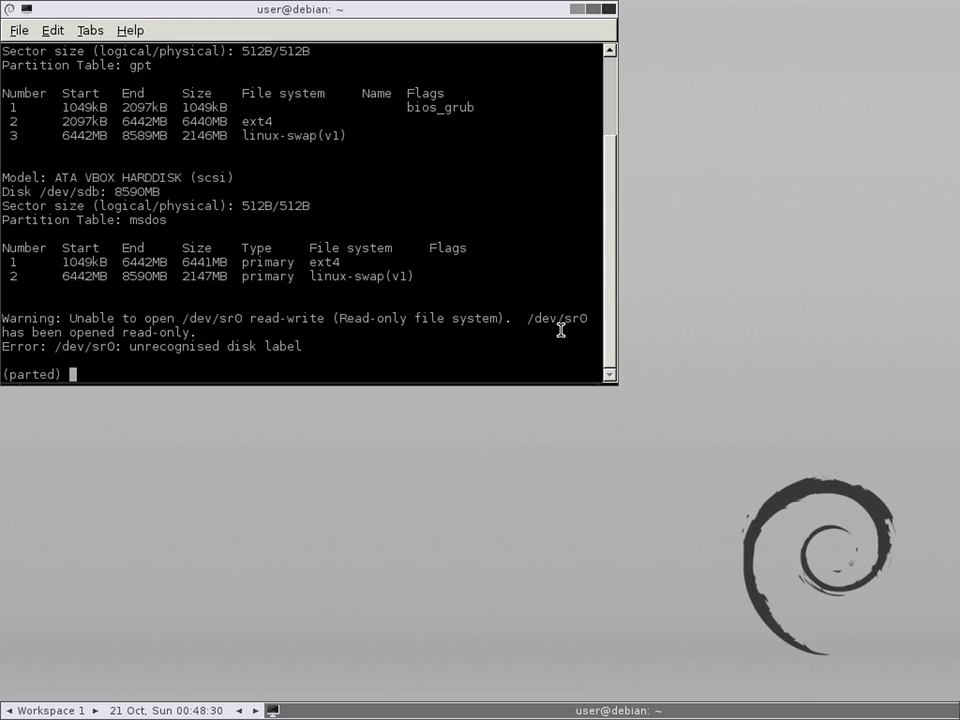
Step: Quit parted, log out of the root shell and close the terminal session
text(q)
key(Return)
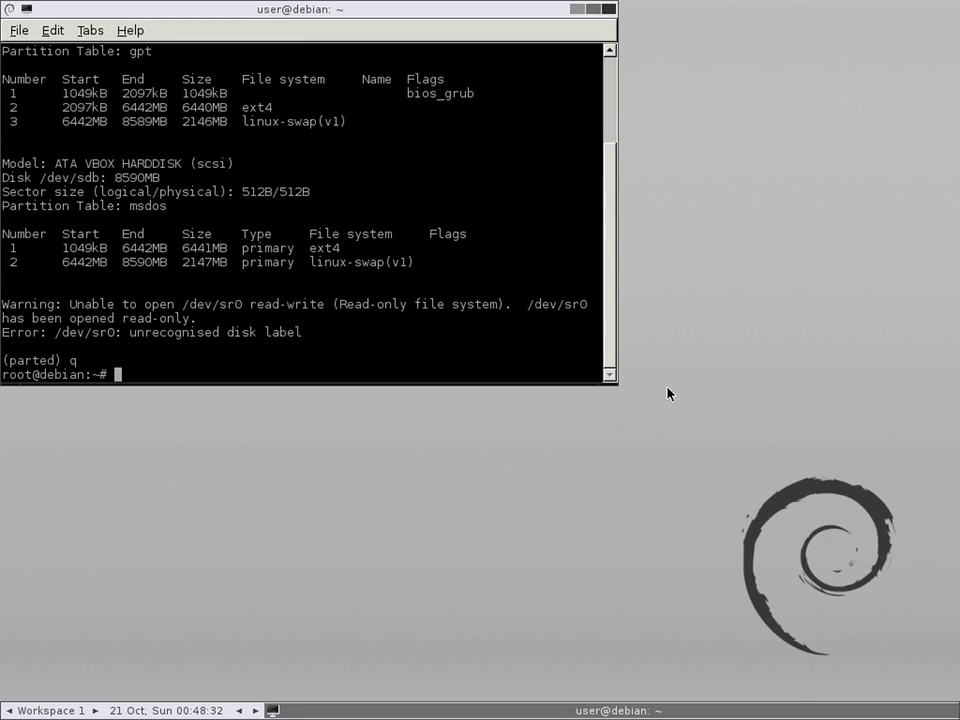
key(ctrl+d)
key(ctrl+d)
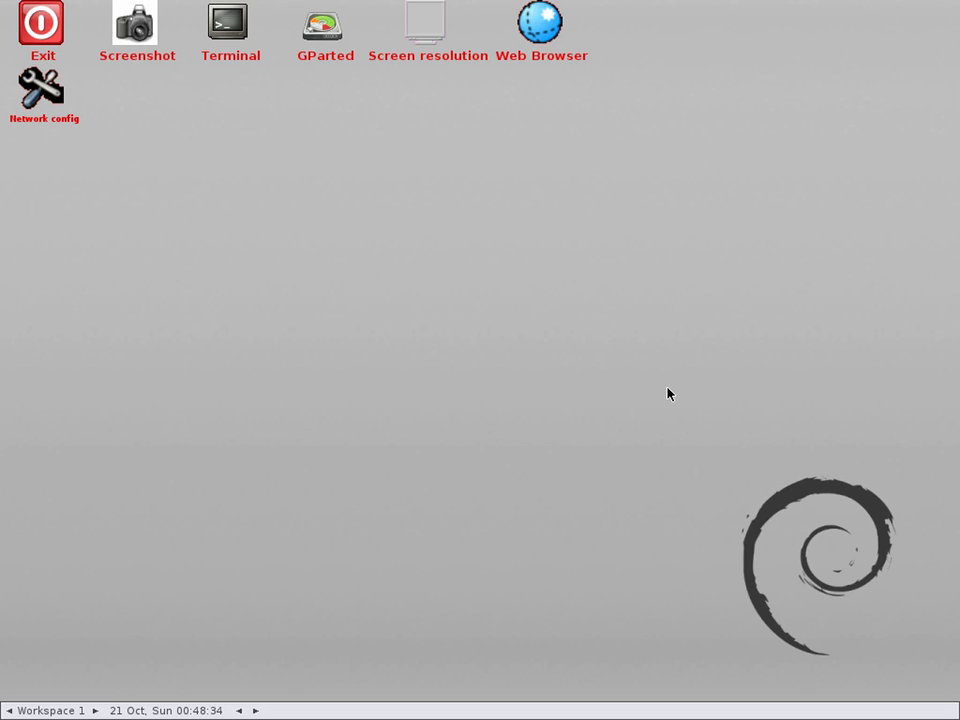